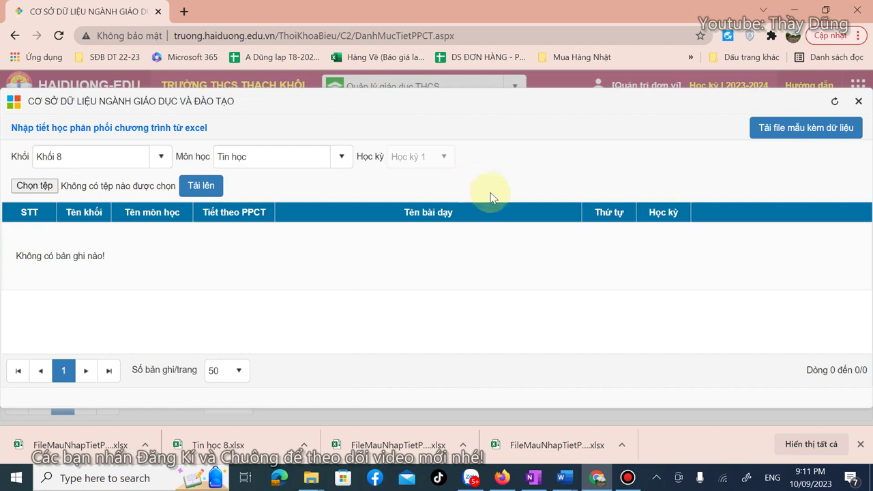
Download the sample file with data for Khối 8 Tin học to the Desktop as FileMauNhapTietPPCT.xlsx
left_click(798, 131)
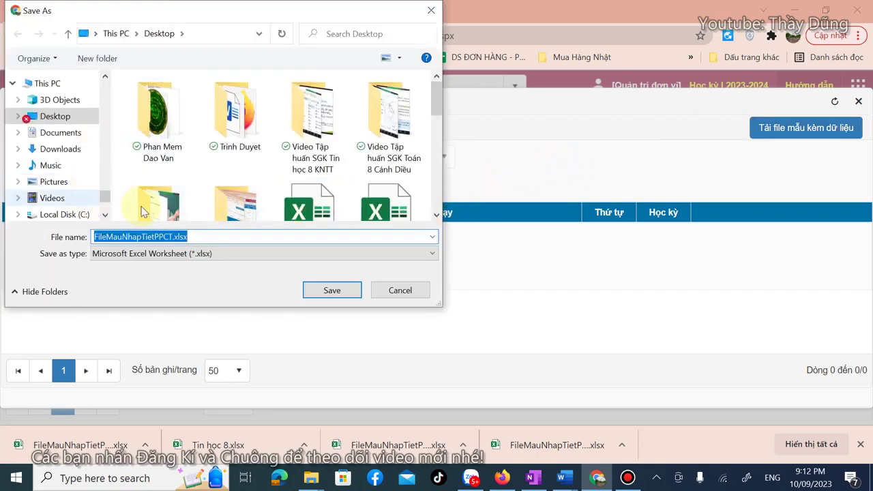
left_click(44, 121)
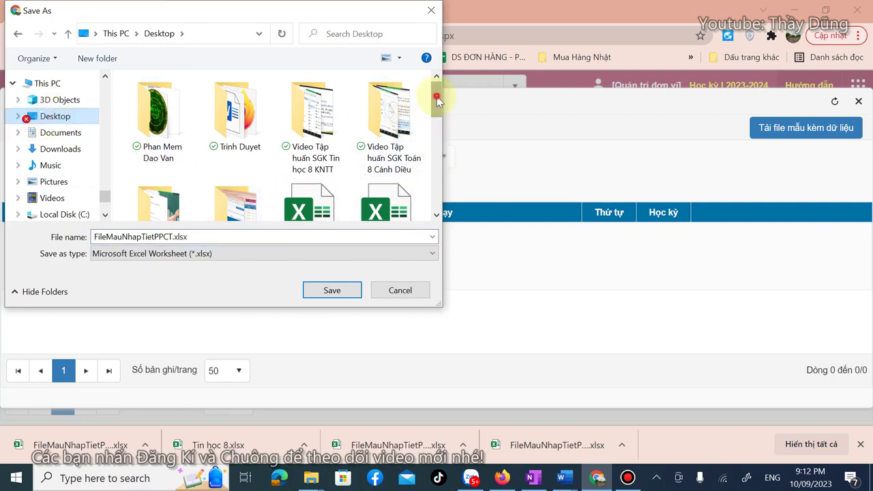
left_click_drag(437, 100, 438, 105)
double_click(93, 235)
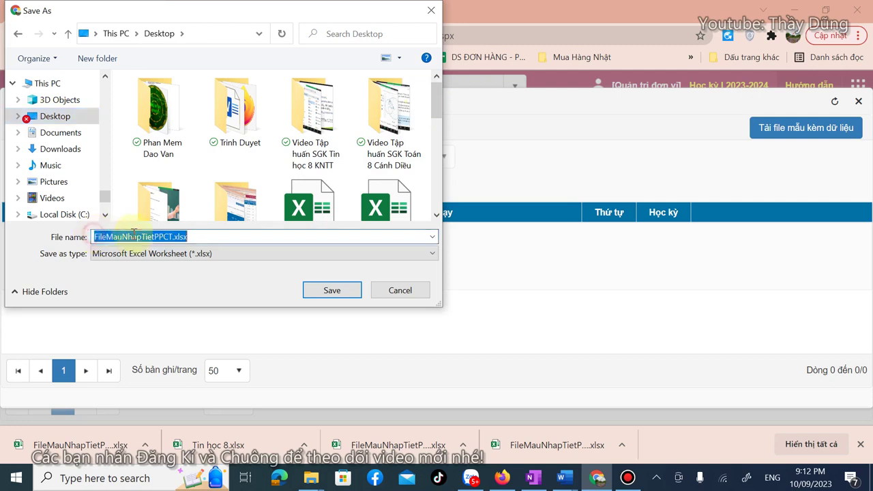
left_click(246, 237)
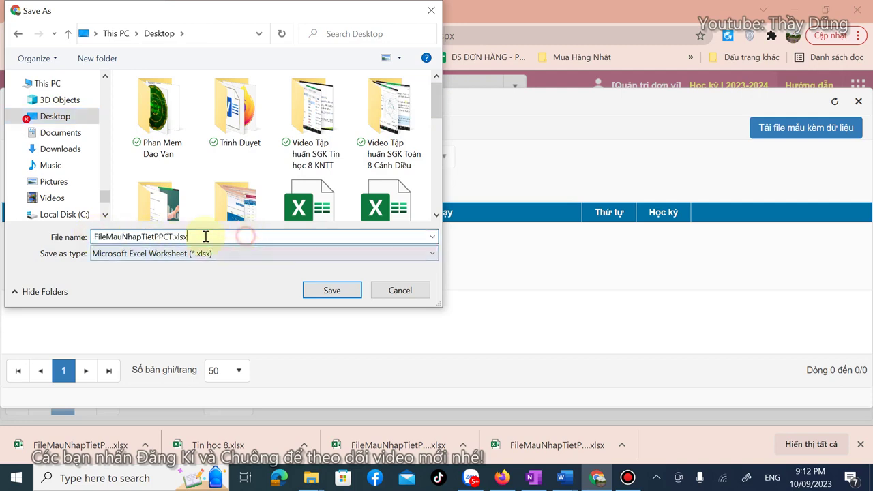
left_click(330, 292)
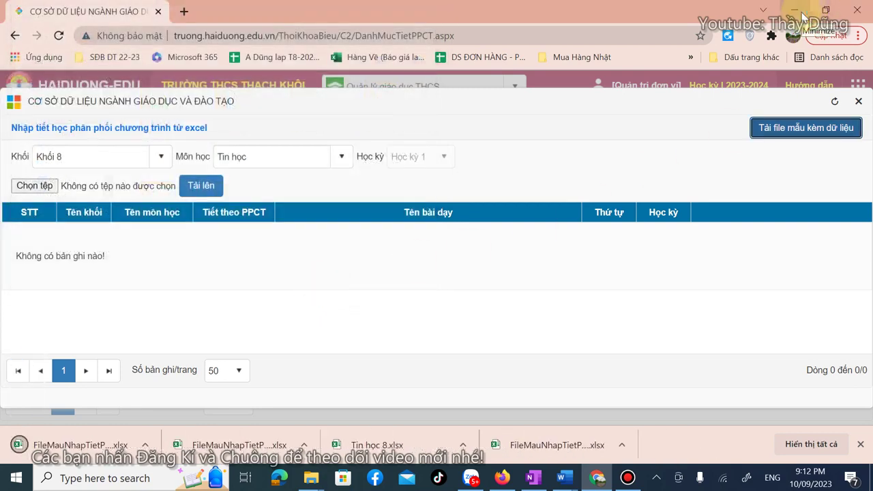
Minimize the browser and open FileMauNhapTietPPCT.xlsx from the desktop in Excel
left_click(798, 12)
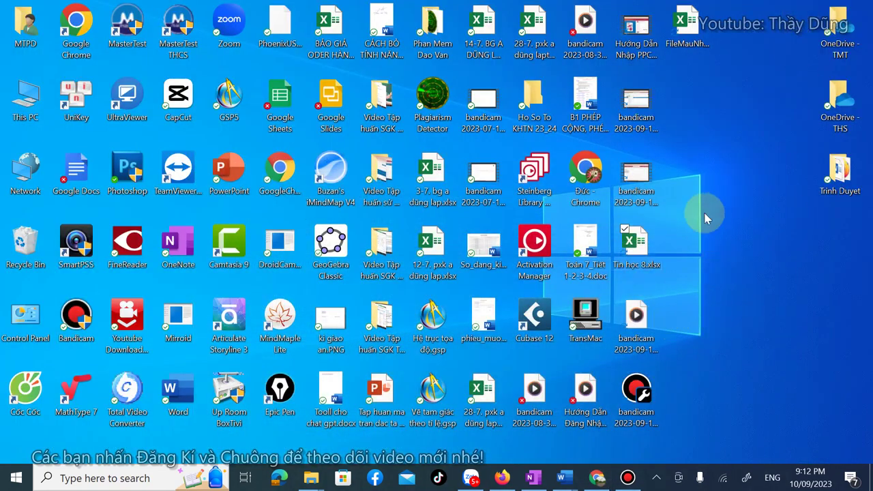
left_click(686, 32)
left_click_drag(696, 34, 624, 262)
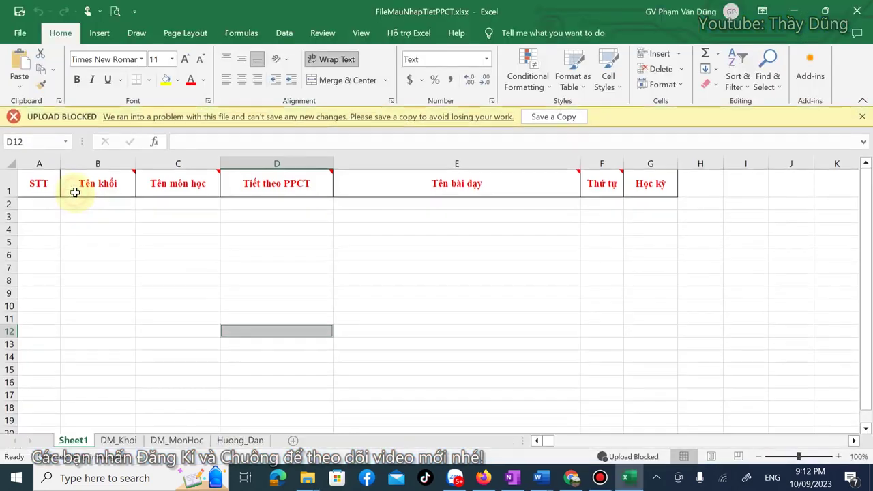
Dismiss the upload warning bar and review the column entry instructions on the Huong_Dan sheet
left_click(75, 193)
left_click(860, 118)
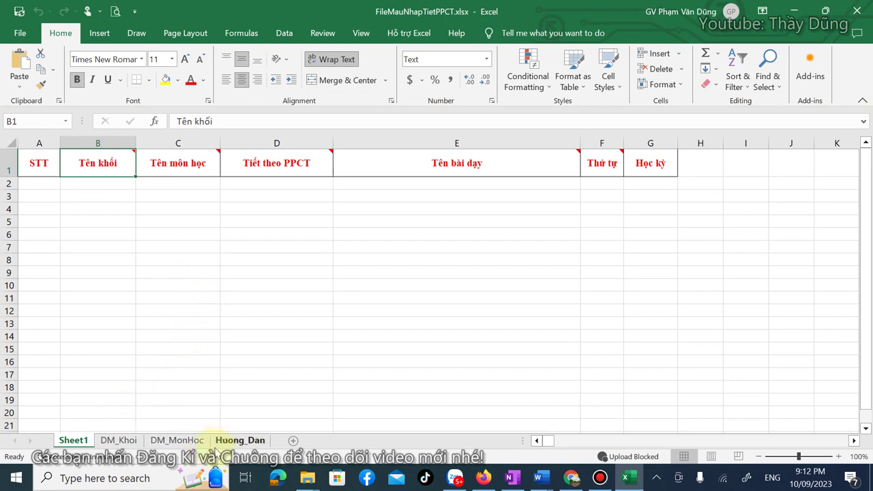
left_click(239, 441)
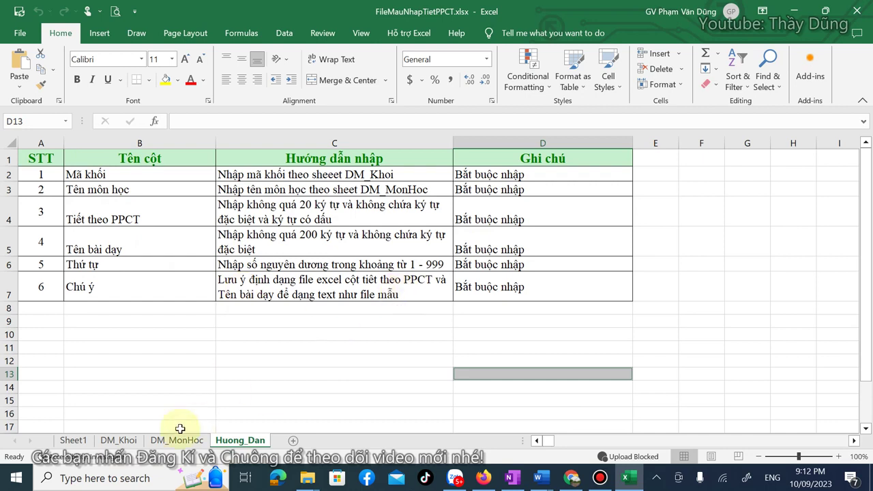
Number the STT column on Sheet1 from 1 to 18 in cells A2 to A19
left_click(75, 441)
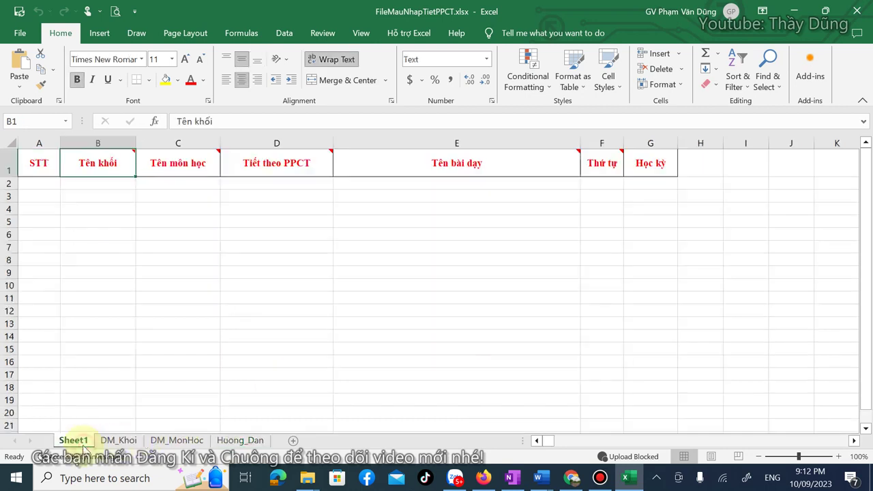
left_click(41, 183)
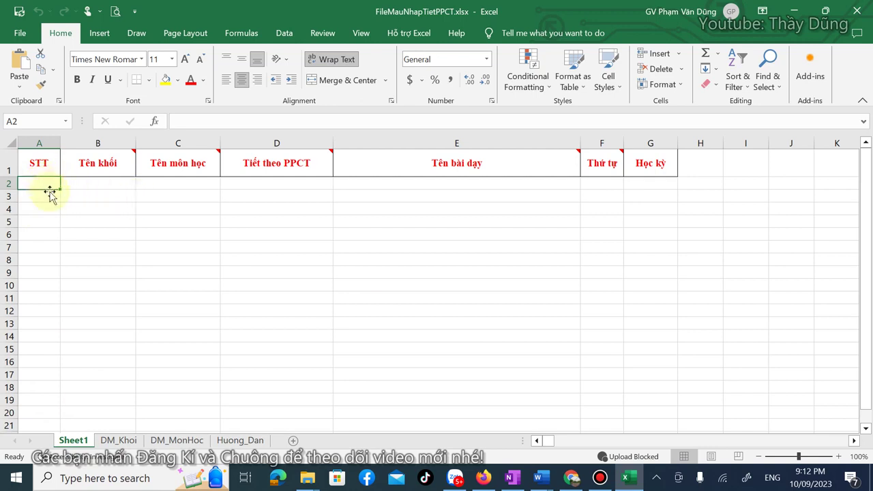
type("1")
left_click(48, 196)
type("2")
left_click(42, 220)
left_click_drag(42, 185, 47, 411)
Copy the grade name Khối 8 from the DM_Khoi sheet into cell B2 of Sheet1
left_click(120, 188)
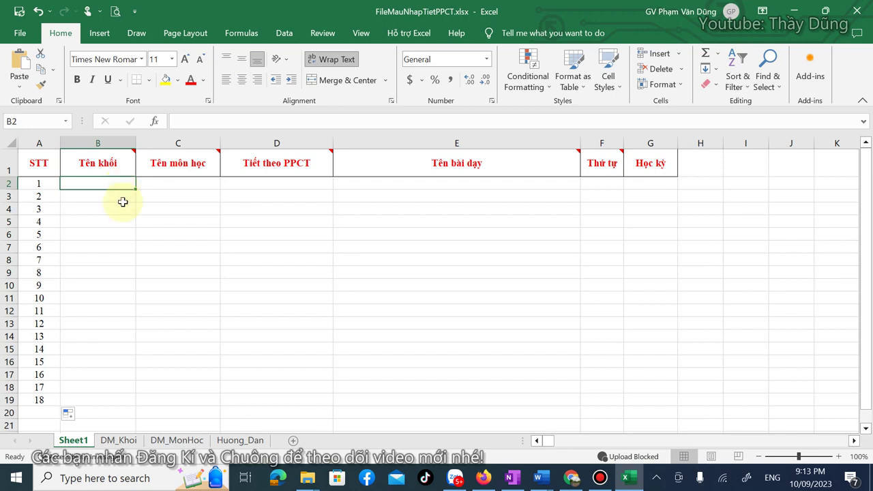
left_click(119, 440)
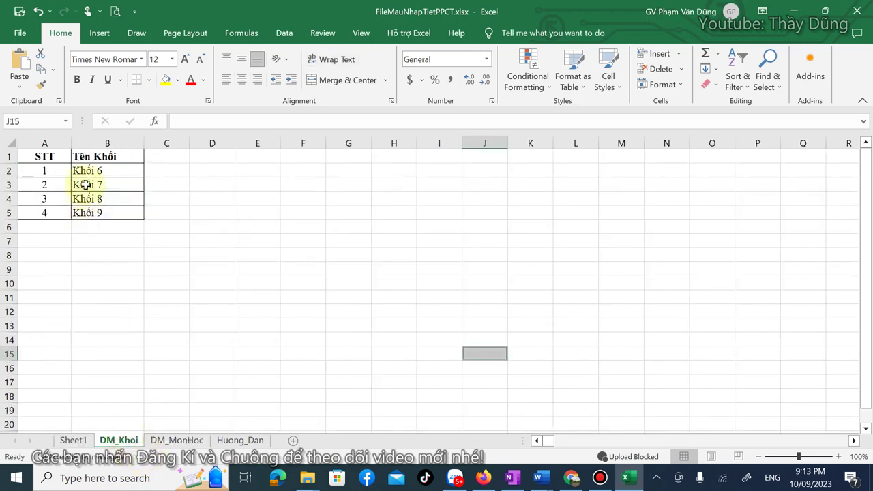
left_click(102, 198)
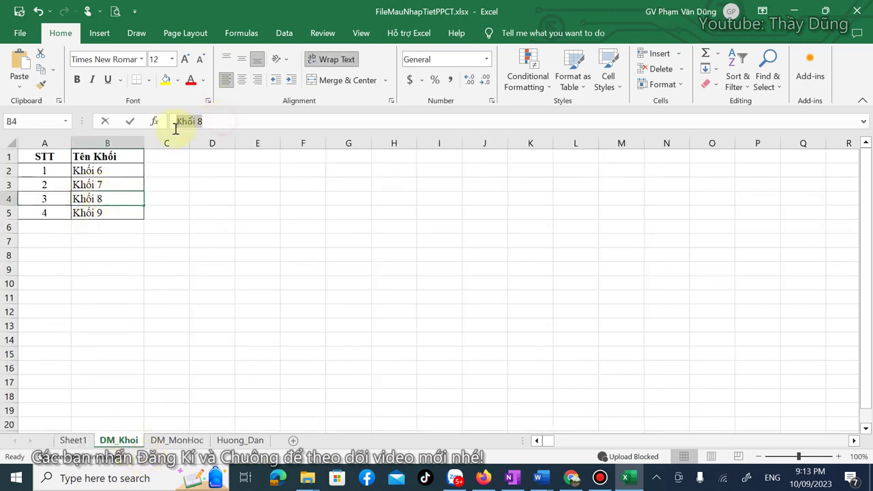
left_click(73, 440)
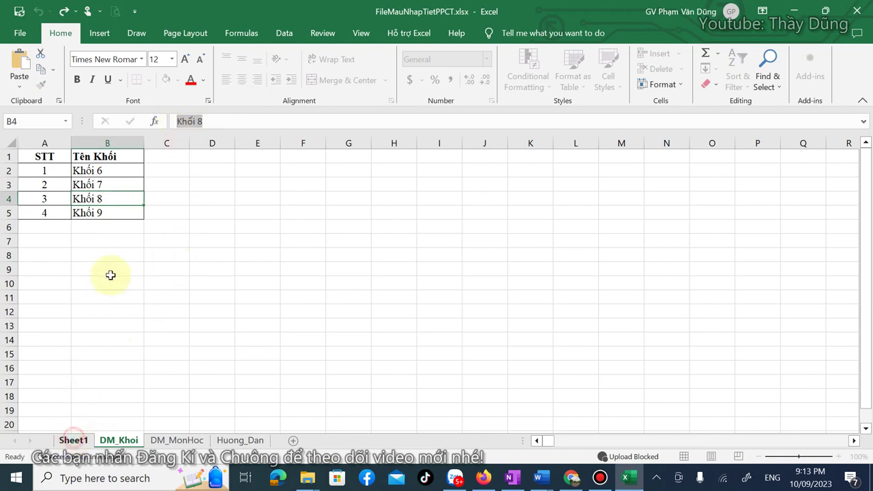
double_click(106, 184)
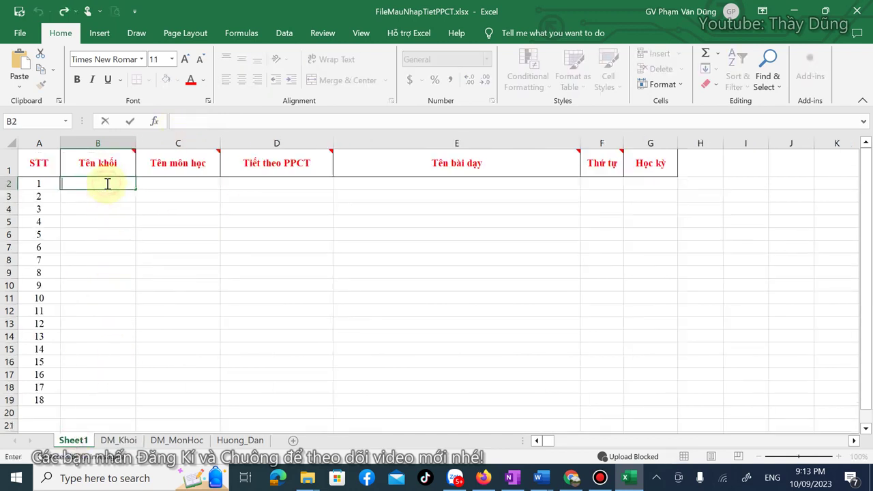
left_click(95, 218)
Paste Khối 8 into cell B3 and auto-fill the Tên khối column from there down to row 19
left_click(97, 197)
left_click(82, 402, "shift")
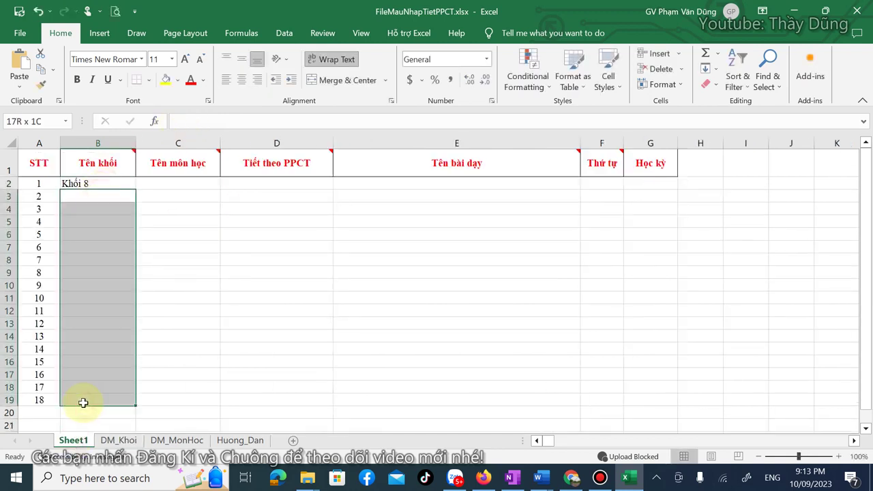
key("ctrl+v")
left_click(417, 278)
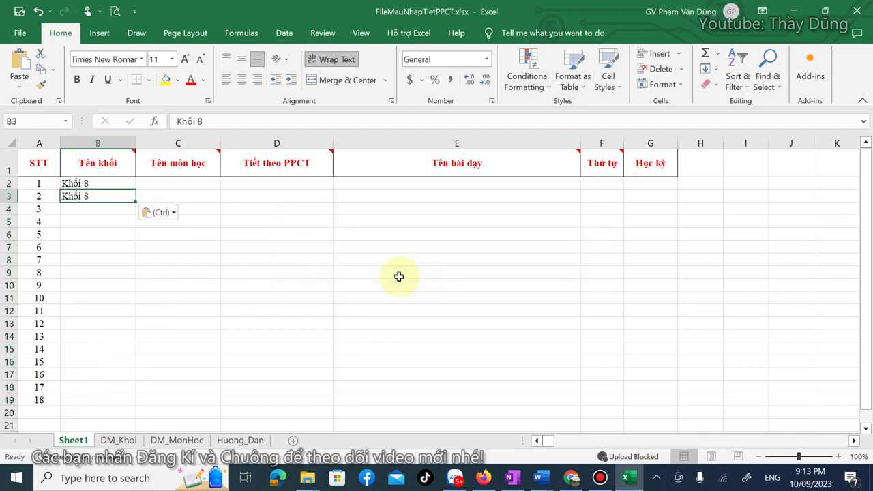
left_click_drag(135, 202, 107, 403)
Copy the subject name Tin học from the DM_MonHoc sheet and return to Sheet1
left_click(189, 181)
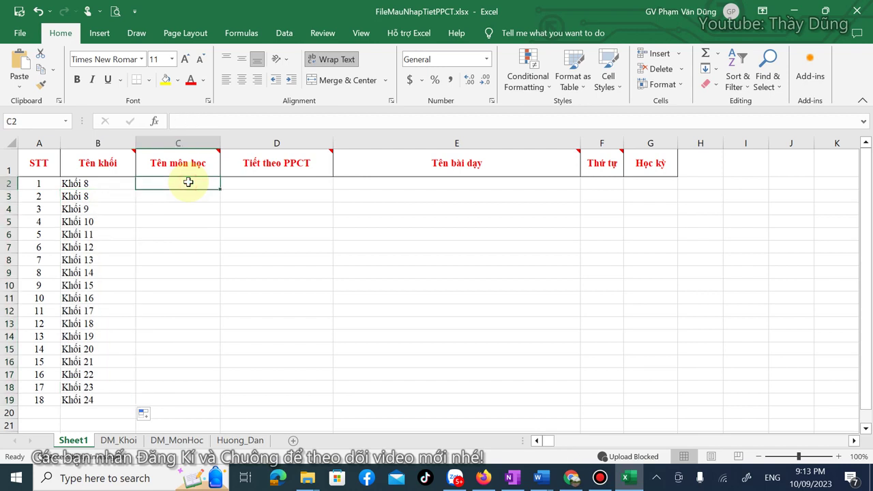
left_click(179, 441)
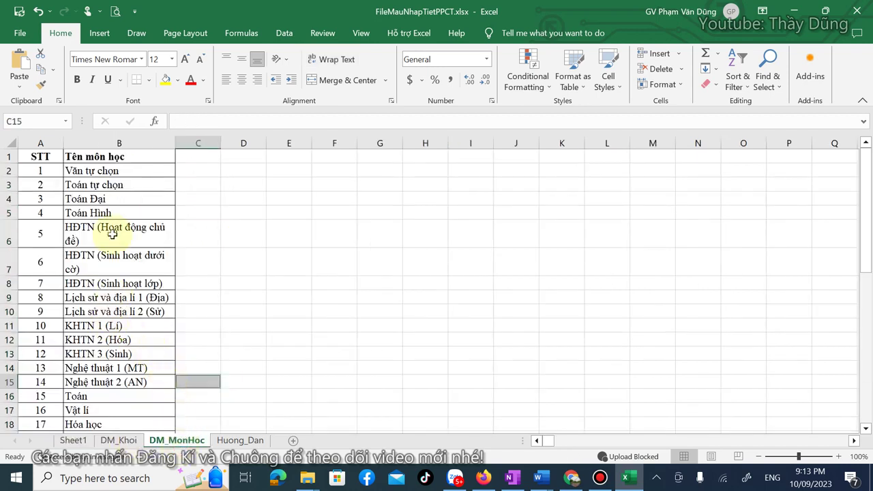
scroll(109, 218, "down", 3)
scroll(121, 309, "down", 3)
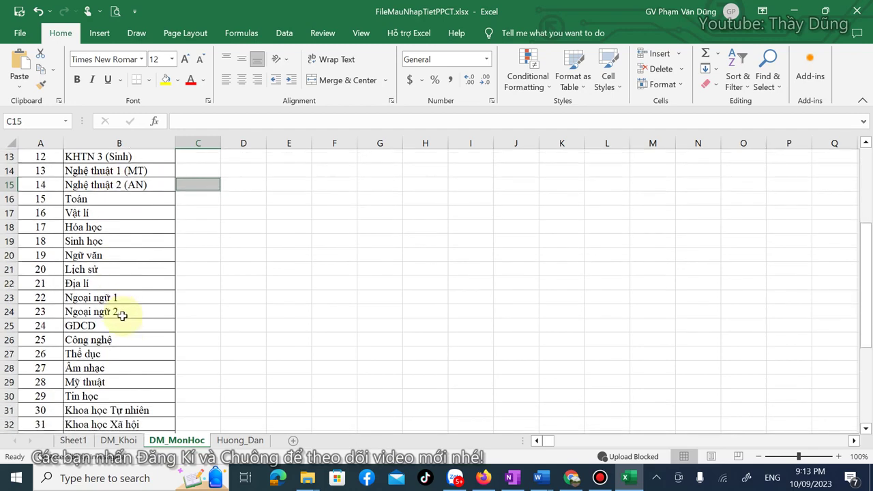
left_click(115, 313)
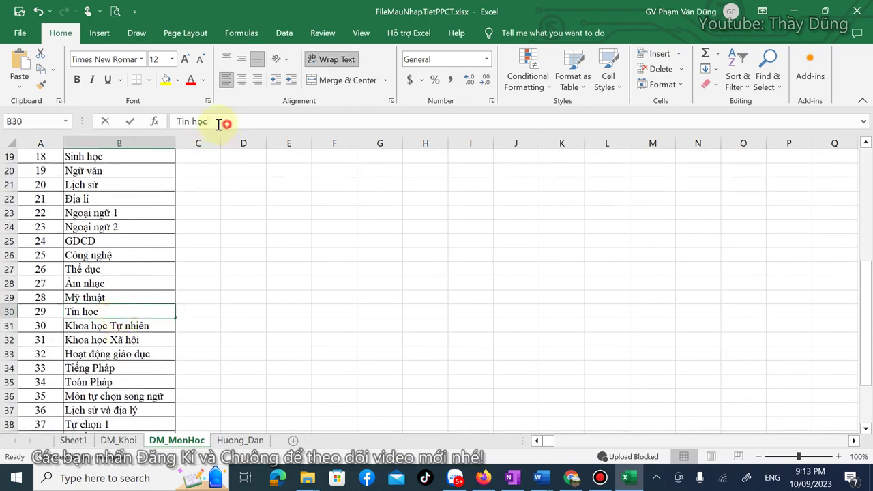
left_click_drag(224, 123, 132, 121)
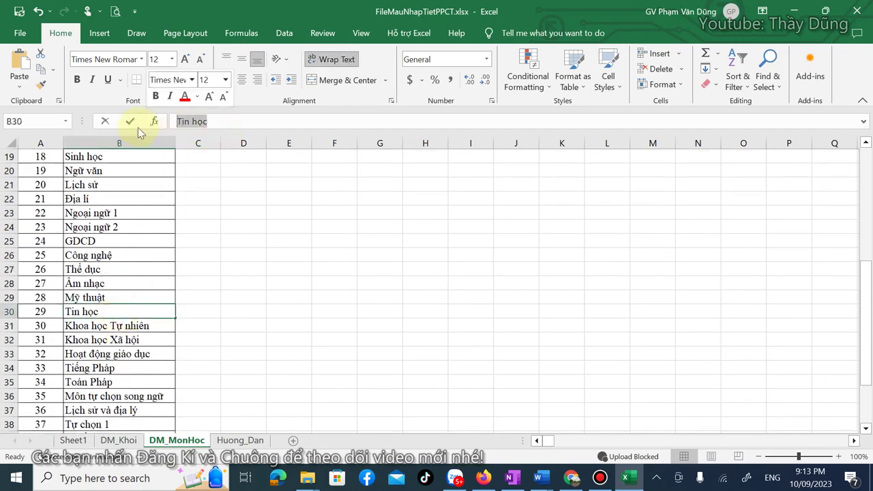
left_click(121, 441)
left_click(72, 441)
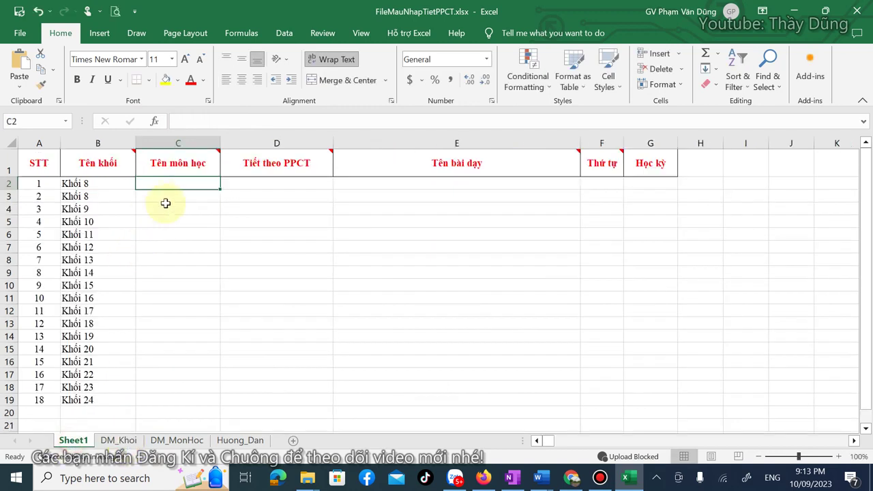
Enter Tin học in cell C2 and fill it down the Tên môn học column to row 19
type("Tin học")
left_click(171, 218)
left_click(205, 186)
left_click_drag(221, 188, 181, 404)
Number the Tiết theo PPCT column from 1 to 18 in cells D2 to D19
left_click(290, 183)
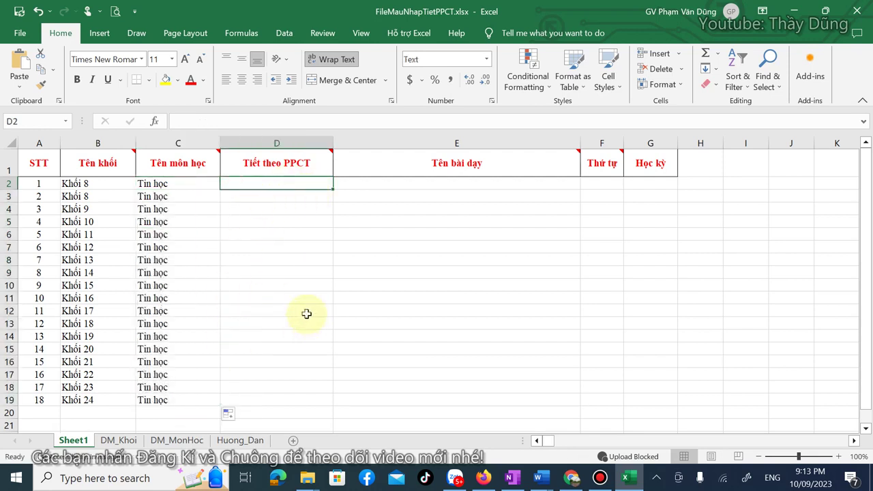
type("1")
left_click(274, 195)
type("2")
key("Return")
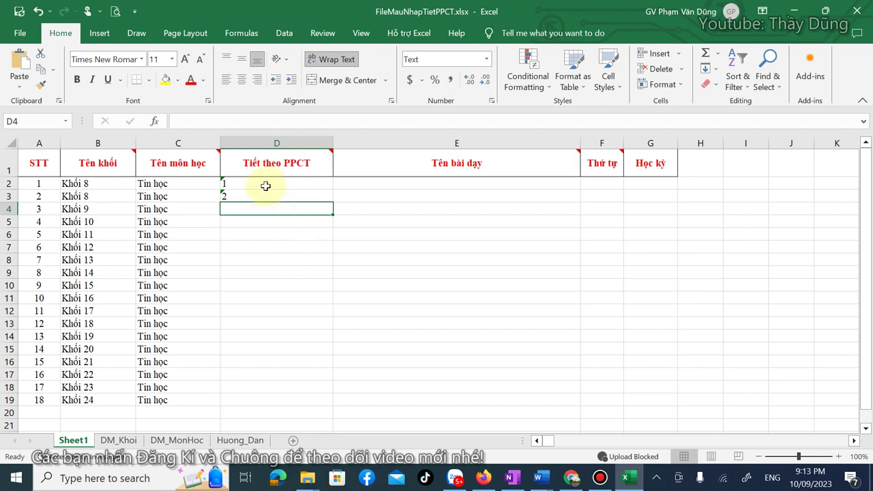
left_click_drag(265, 179, 314, 405)
left_click(400, 312)
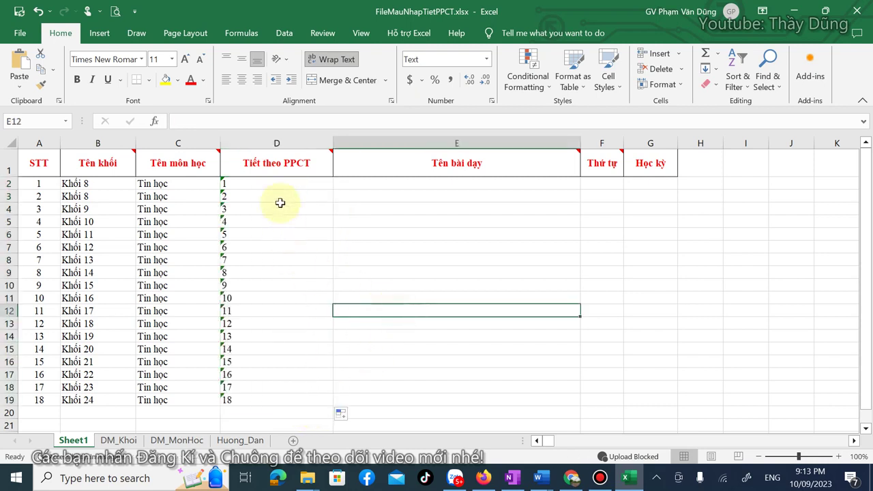
Select cell E2, then open PPCT_TIN 8_2023-2024.docx from the KHDH_2023_2024_ Tin 8 folder
left_click(391, 184)
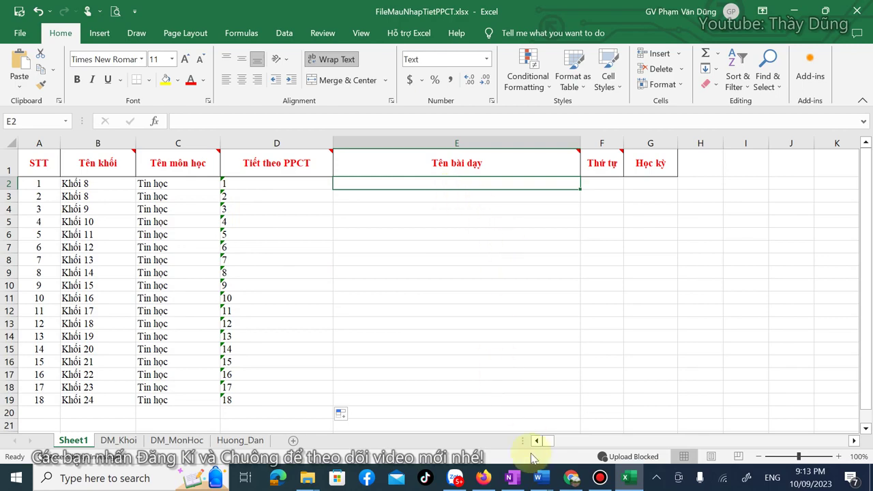
mouse_move(306, 482)
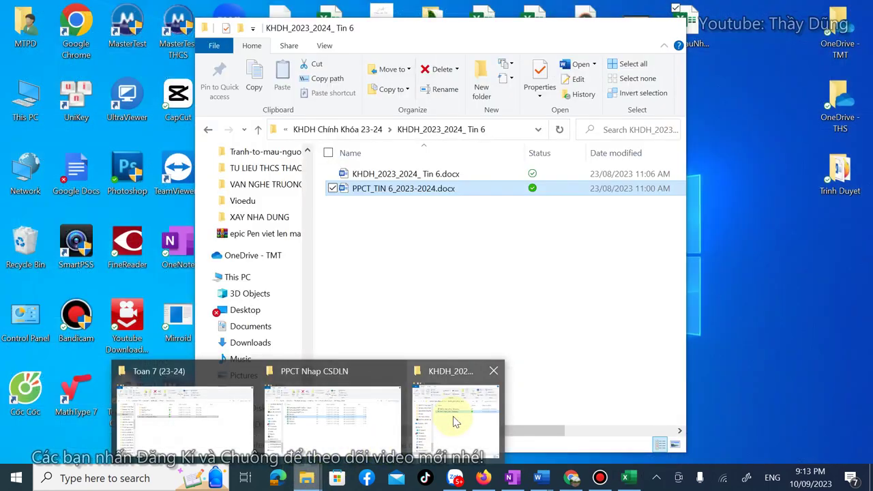
left_click(453, 416)
left_click(365, 129)
double_click(404, 184)
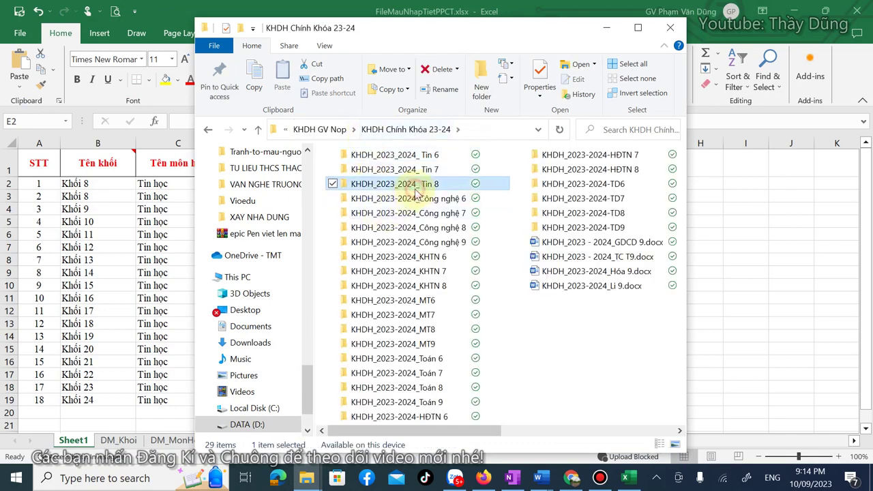
double_click(410, 189)
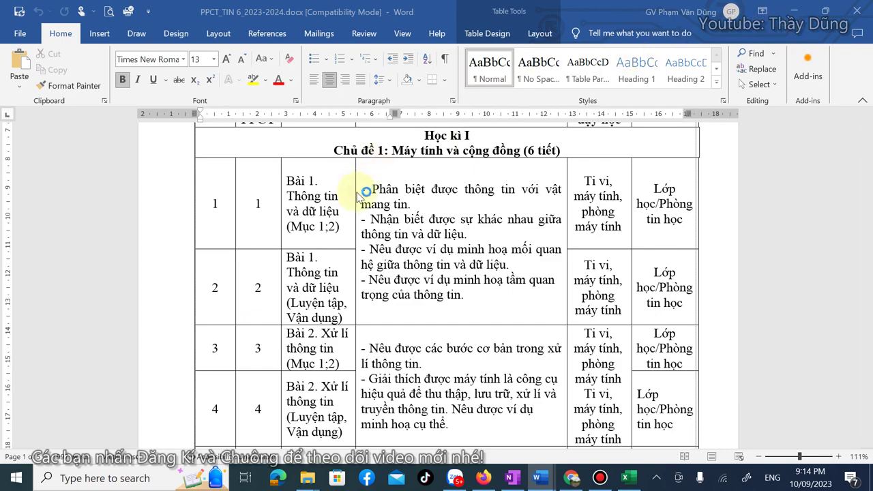
Copy the Bài học titles for periods 1 and 2 from the Tin 8 document, minimize it and close the Tin 6 document
scroll(365, 247, "down", 3)
scroll(365, 247, "down", 3)
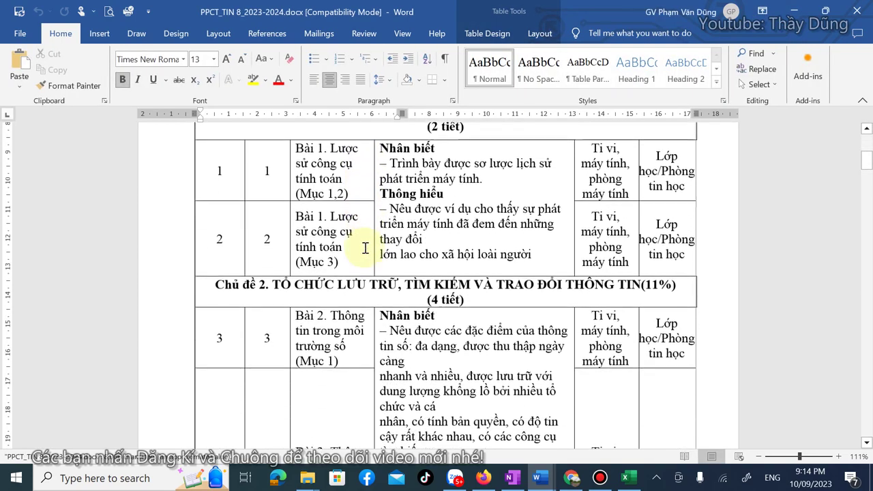
scroll(365, 248, "up", 3)
scroll(341, 231, "down", 3)
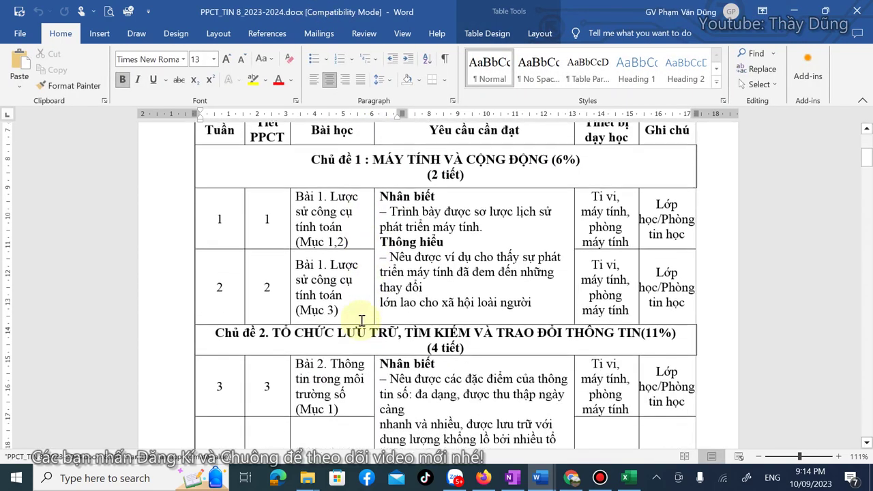
left_click_drag(299, 181, 331, 290)
key("ctrl+c")
left_click(794, 11)
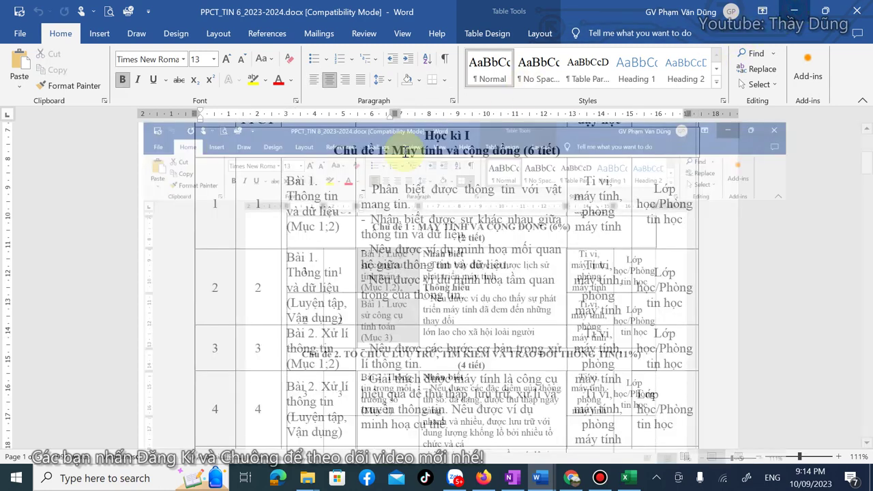
left_click(857, 11)
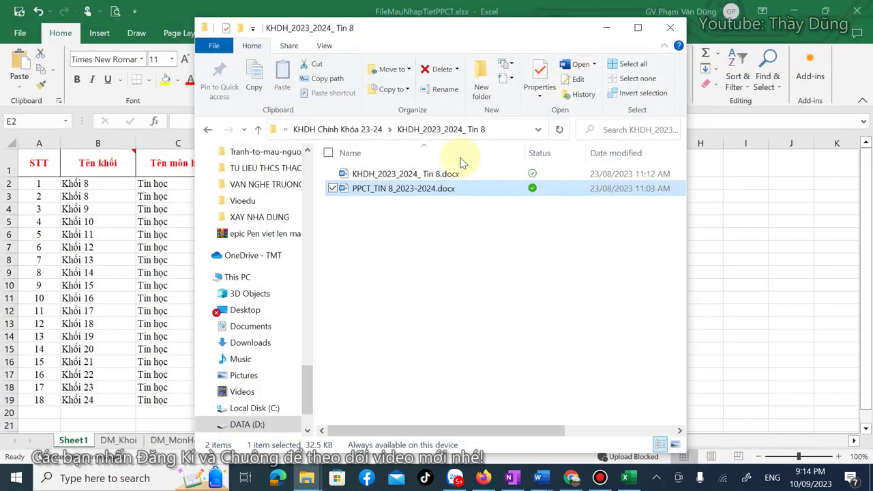
Switch to the FileMauNhapTietPPCT.xlsx workbook and try a regular paste of the copied lesson titles into cells E2 and E3, undoing it
key("alt+Tab")
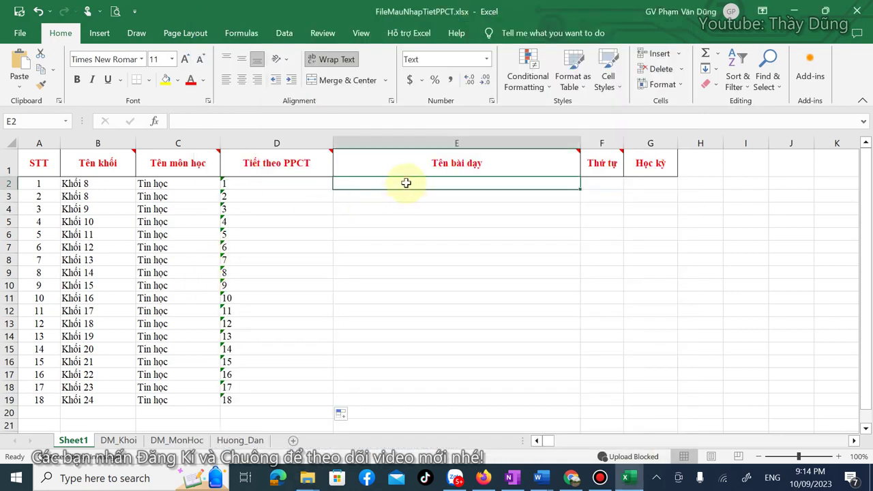
left_click_drag(406, 183, 406, 190)
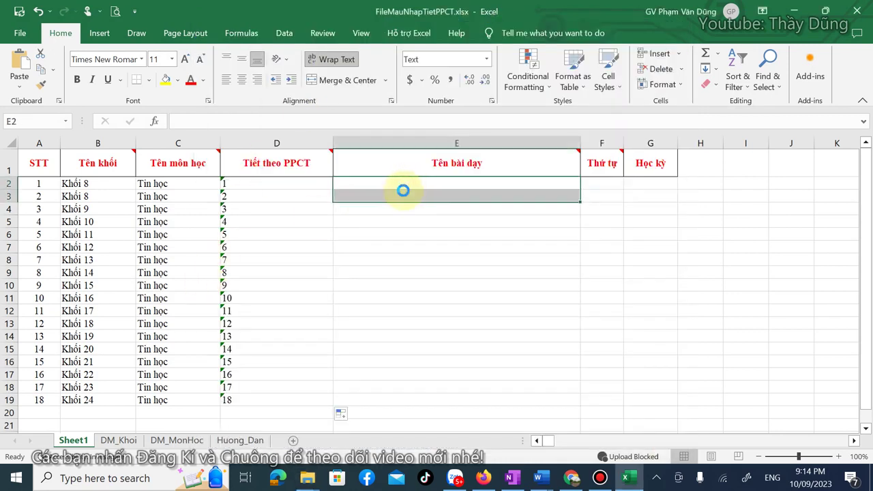
key("ctrl+v")
left_click(399, 226)
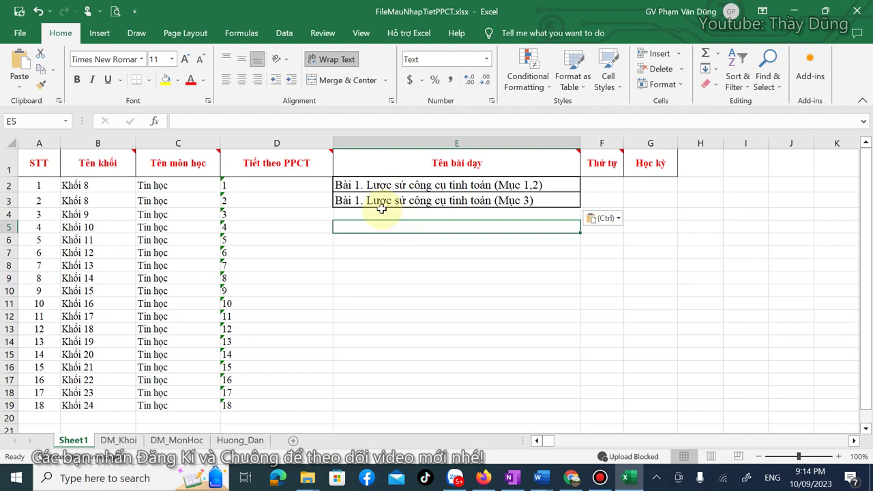
left_click_drag(360, 186, 495, 219)
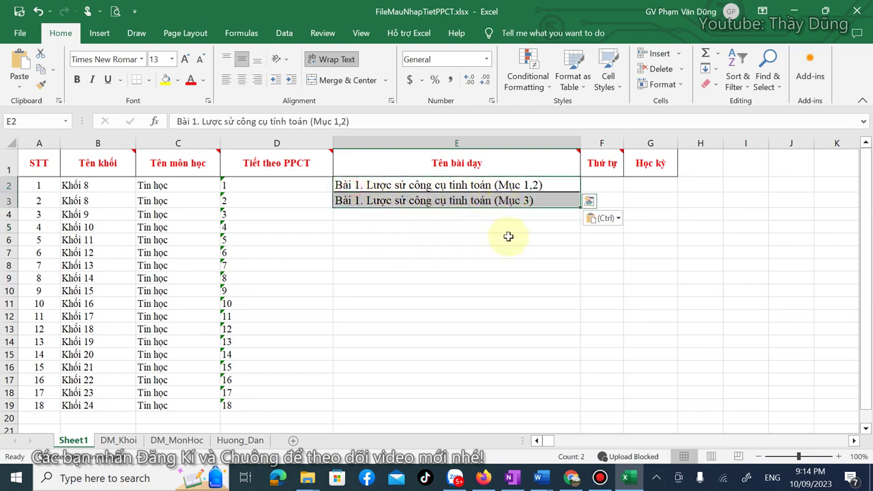
left_click(38, 11)
Try pasting the copied titles into cell E2 with Paste Special as Text, and undo that paste
left_click(348, 182)
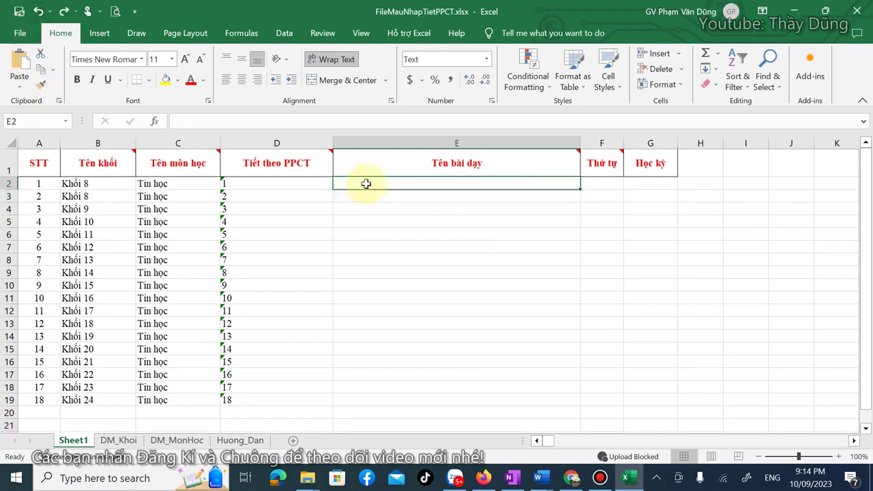
right_click(341, 185)
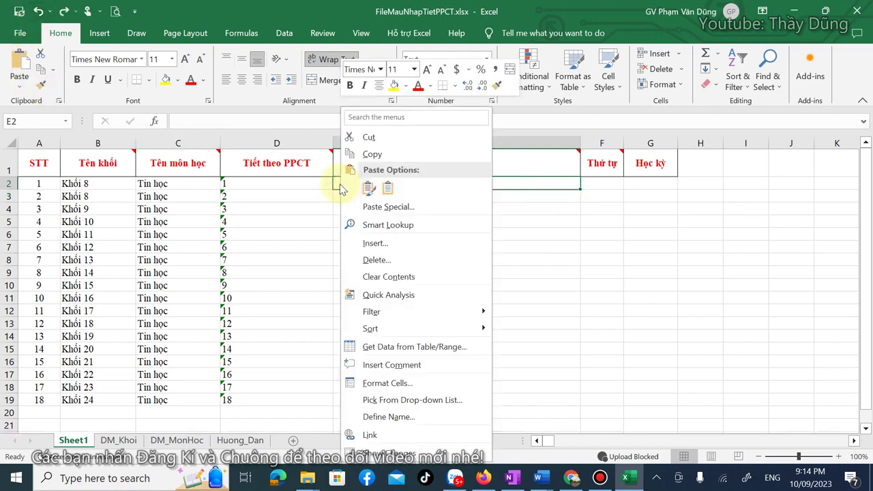
left_click(407, 213)
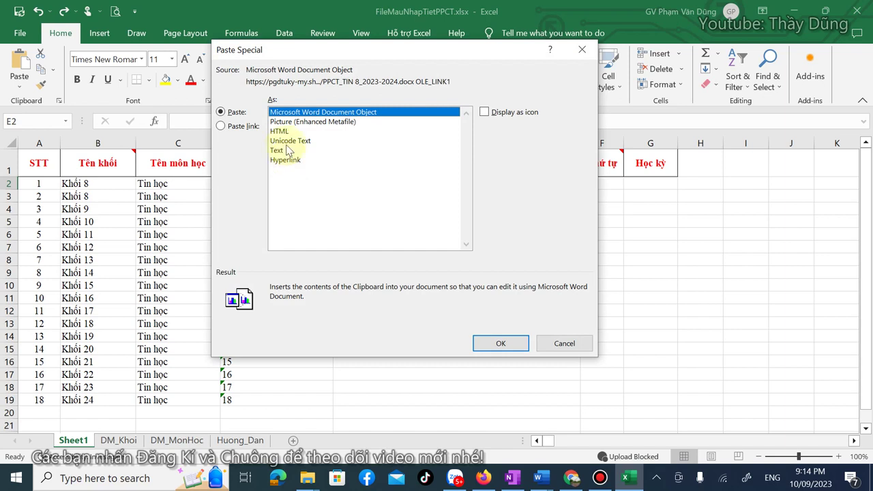
left_click(287, 141)
left_click(281, 150)
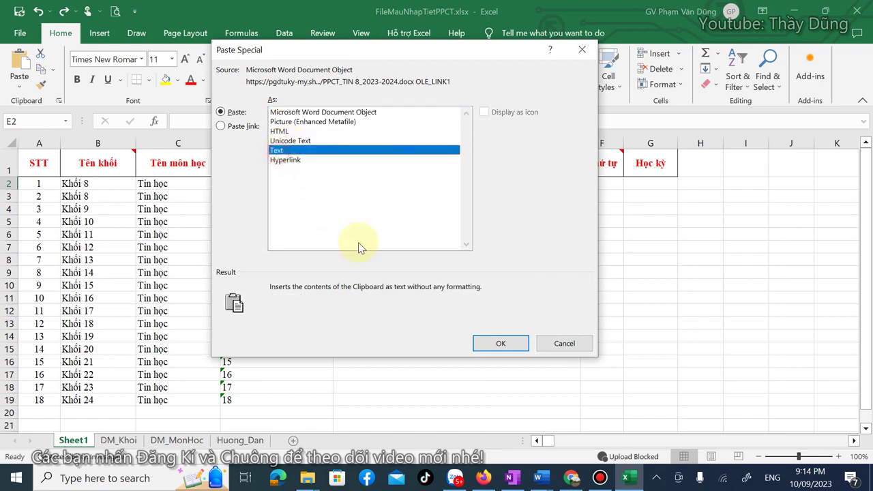
left_click(489, 344)
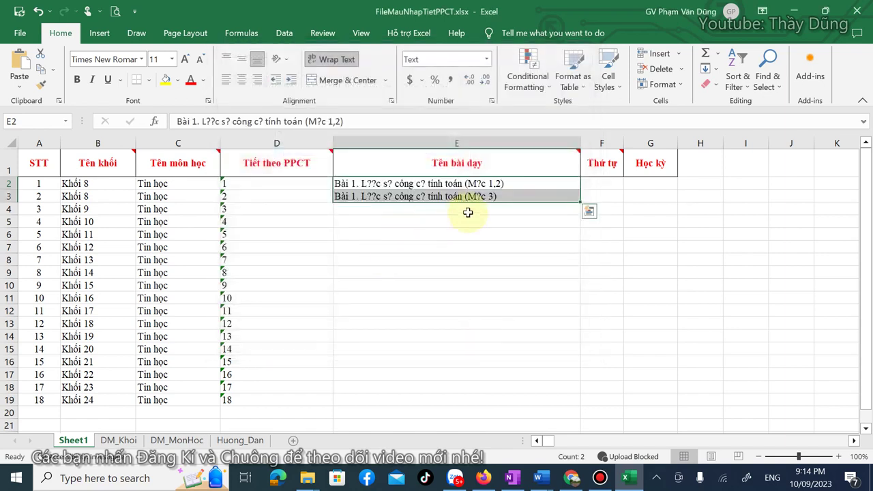
key("ctrl+z")
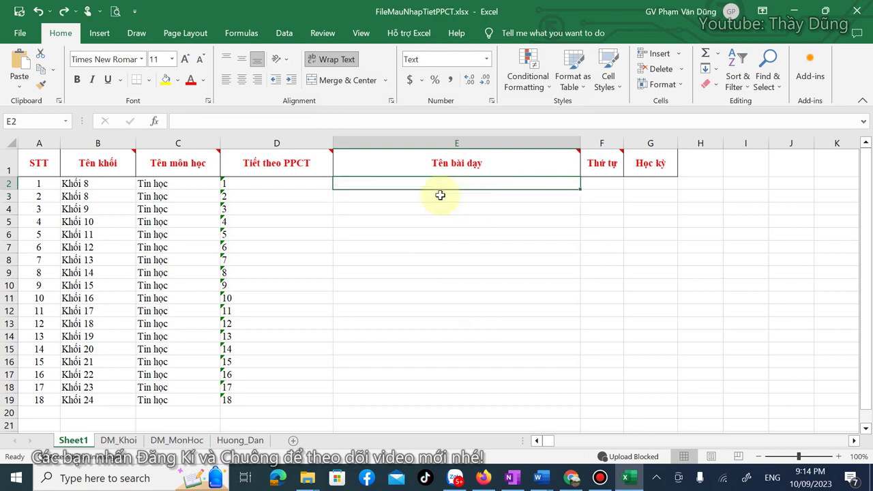
Paste the copied titles for periods 1 and 2 into cell E2 as Unicode Text using Paste Special, and select cell E4
right_click(384, 185)
left_click(413, 207)
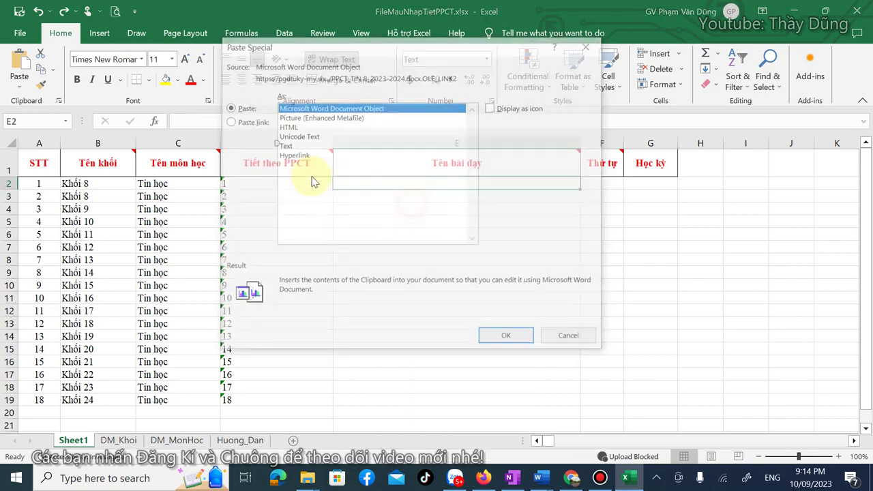
left_click(301, 136)
left_click(491, 341)
left_click(425, 249)
left_click(356, 210)
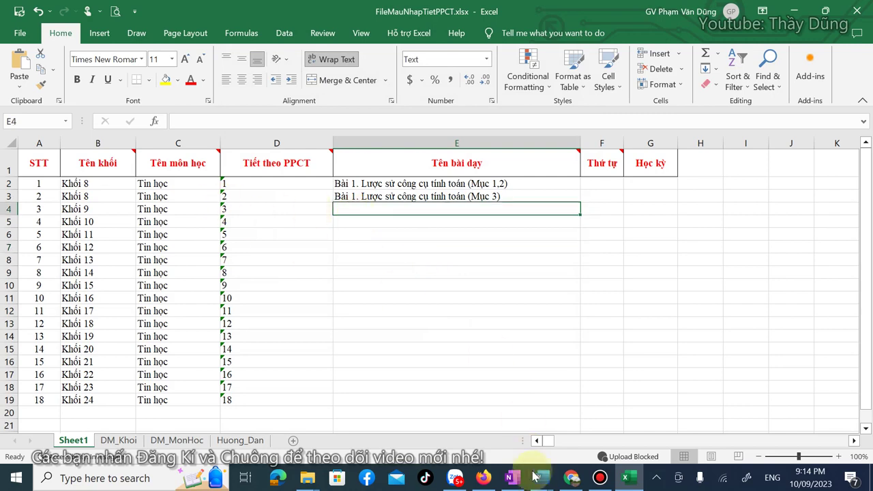
Copy the Bài học titles for periods 3 to 6 from PPCT_TIN 8_2023-2024.docx, leaving out the Chủ đề heading rows
mouse_move(540, 479)
left_click(619, 417)
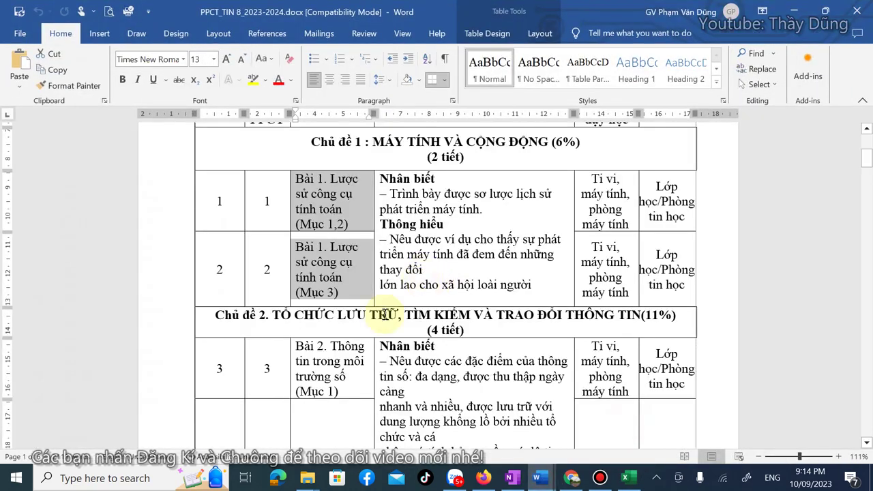
scroll(386, 314, "down", 5)
left_click(291, 215)
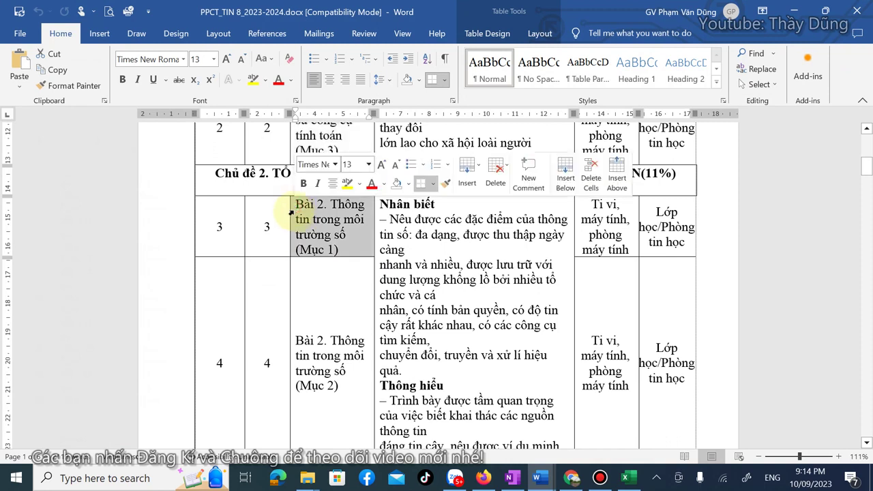
left_click(310, 232)
left_click_drag(205, 176, 655, 174)
left_click_drag(325, 144, 322, 272)
left_click(300, 208)
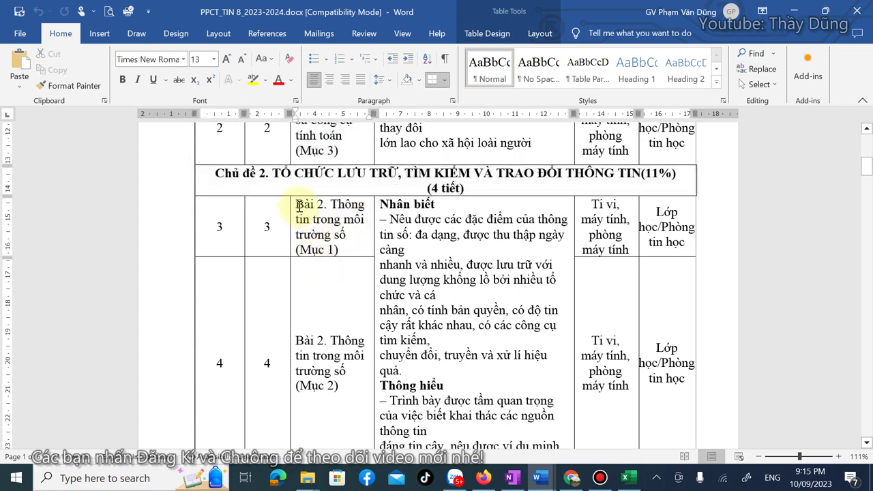
scroll(302, 211, "down", 6)
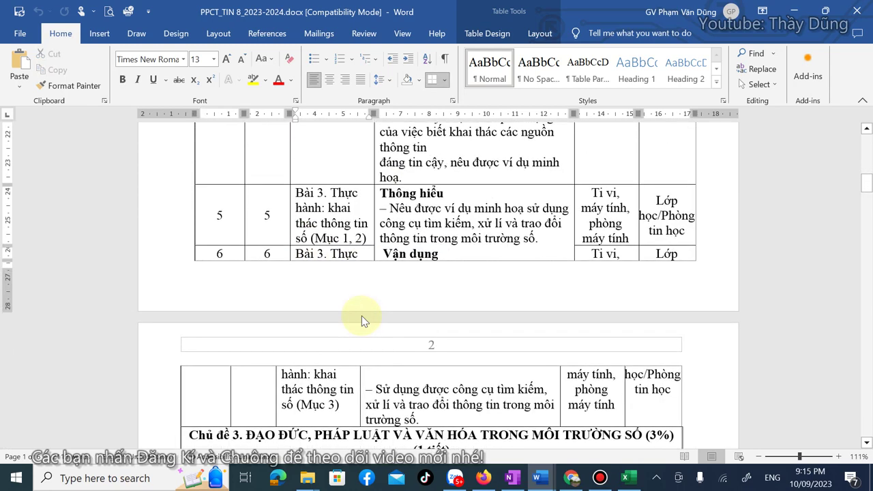
scroll(362, 315, "down", 2)
left_click_drag(356, 314, 328, 298)
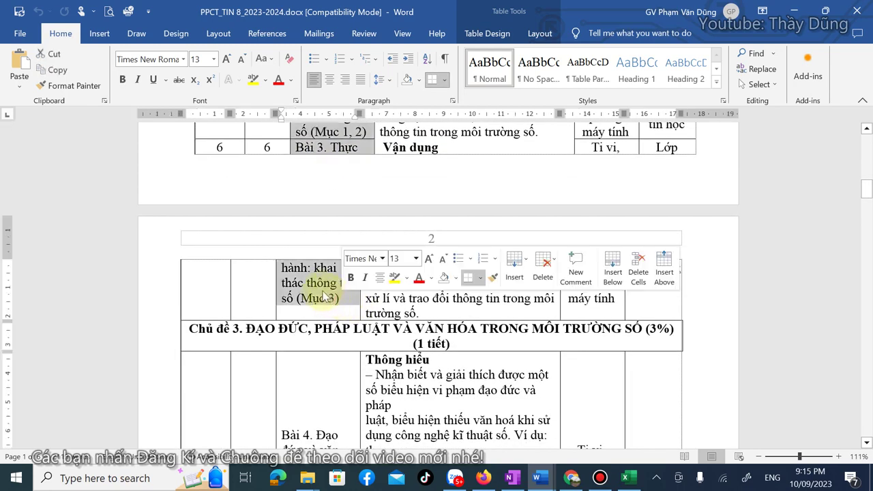
right_click(320, 287)
left_click(347, 121)
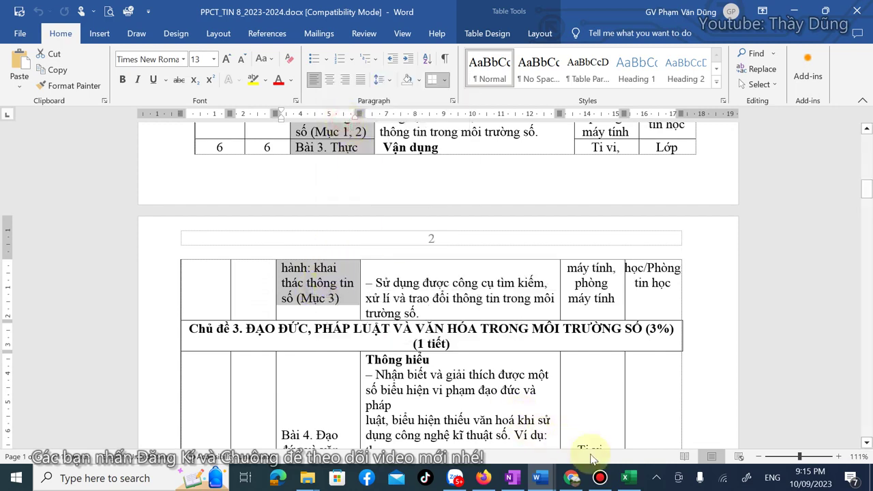
Paste the titles for periods 3 to 6 into the workbook from cell E4 as Unicode Text, and select cell E8
left_click(625, 478)
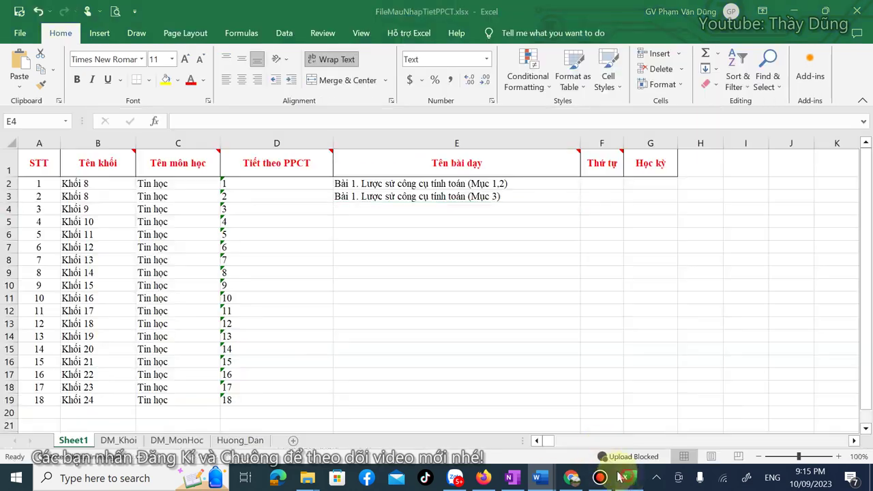
right_click(416, 207)
left_click(464, 206)
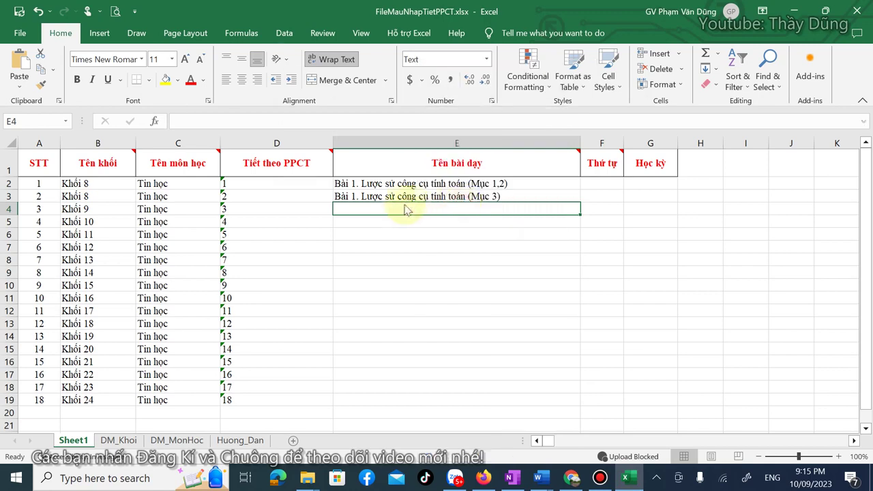
left_click(344, 137)
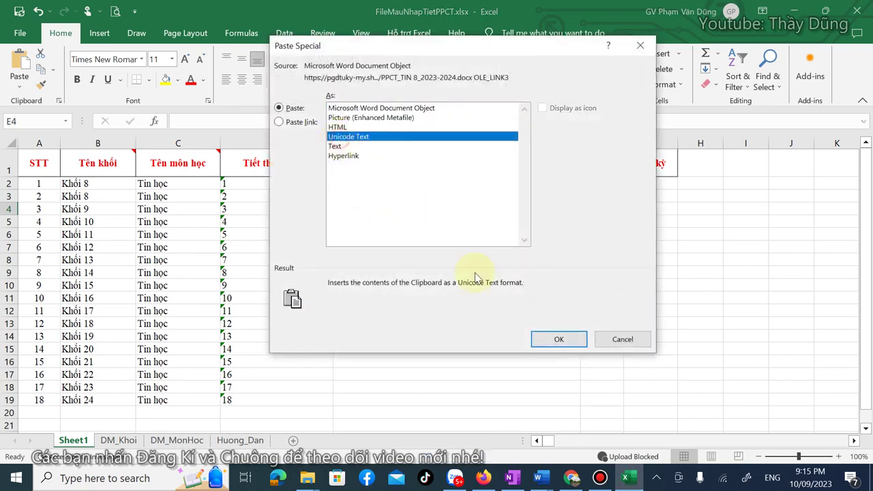
left_click(553, 340)
left_click(378, 259)
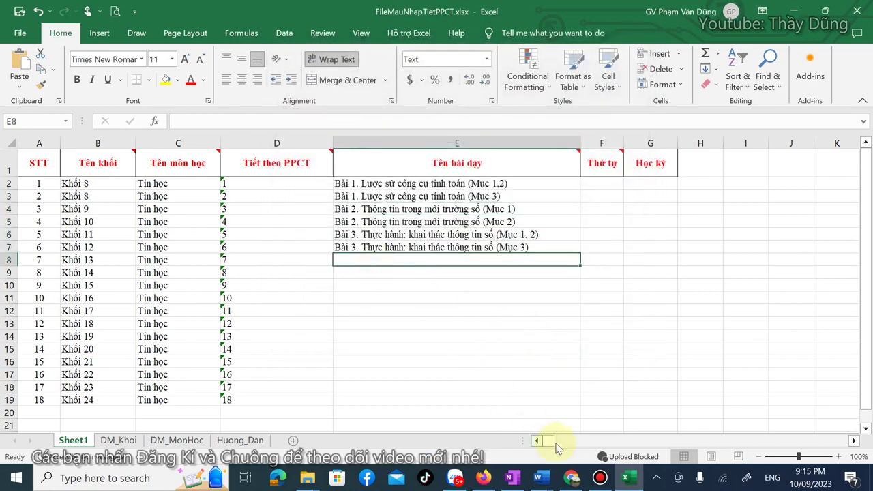
Copy the period 7 title, Bài 4. Đạo đức và văn hóa trong sử dụng công nghệ kĩ thuật số, from the Tin 8 document
mouse_move(541, 478)
left_click(604, 426)
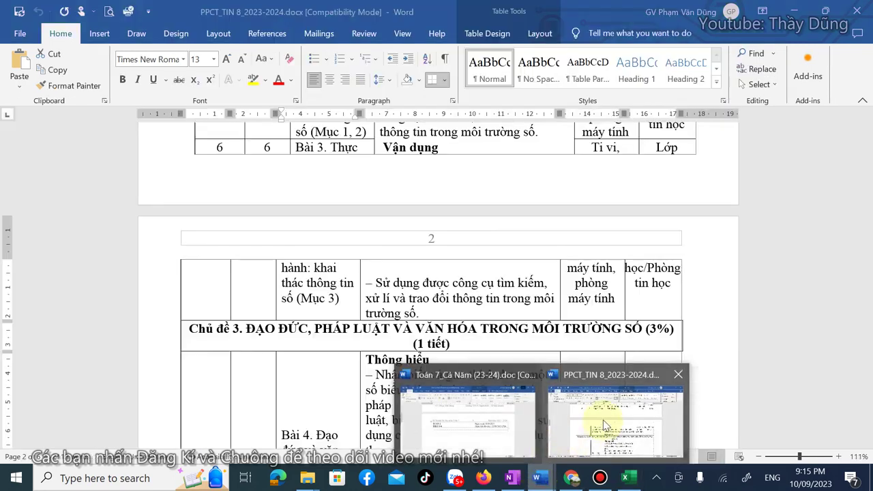
scroll(377, 346, "down", 4)
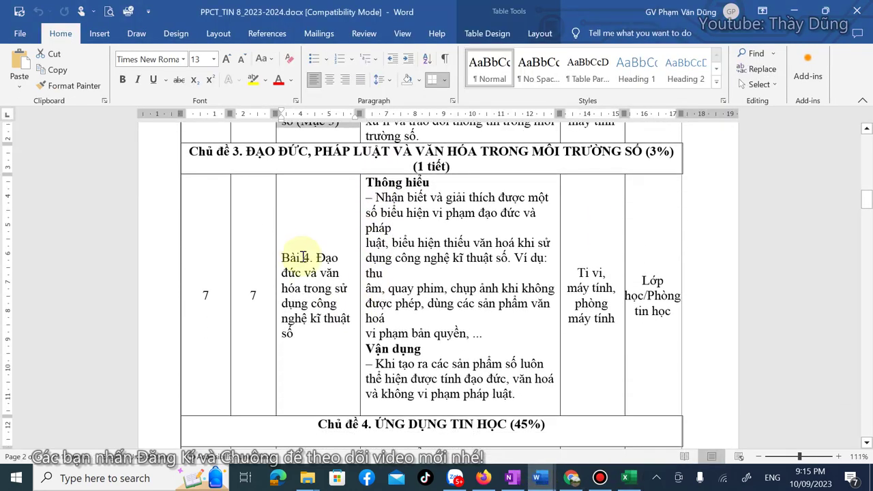
left_click_drag(282, 258, 295, 334)
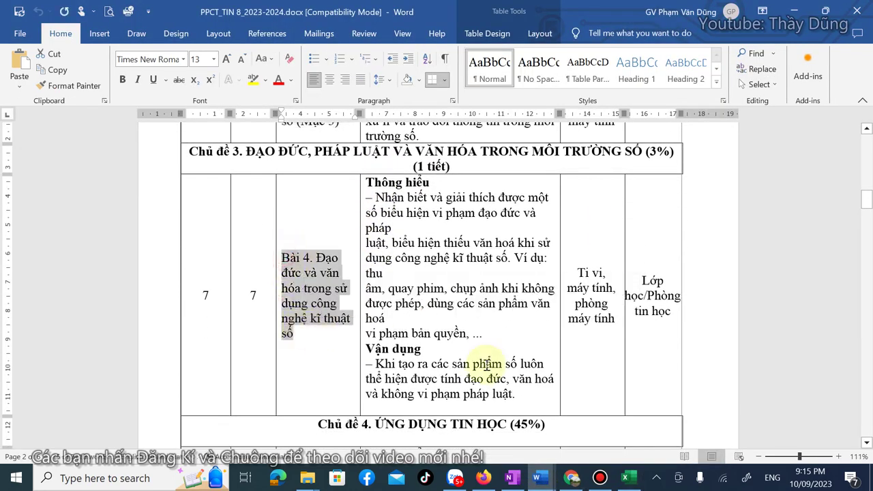
Paste the Bài 4 title into cell E8 of the workbook as Unicode Text using Paste Special
key("alt+Tab")
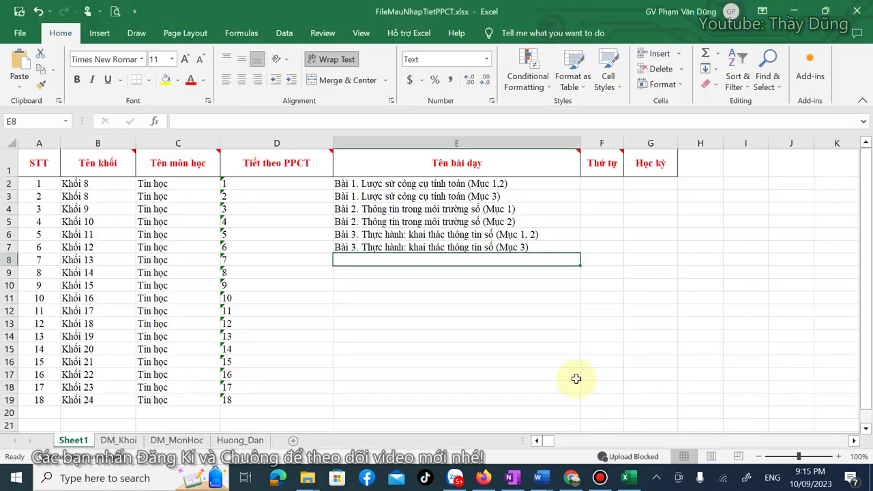
right_click(388, 265)
left_click(409, 202)
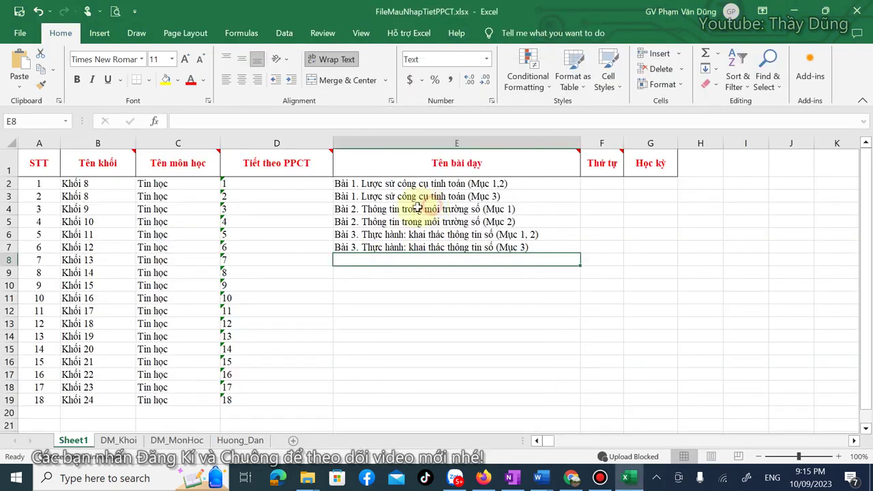
left_click(314, 139)
left_click(520, 338)
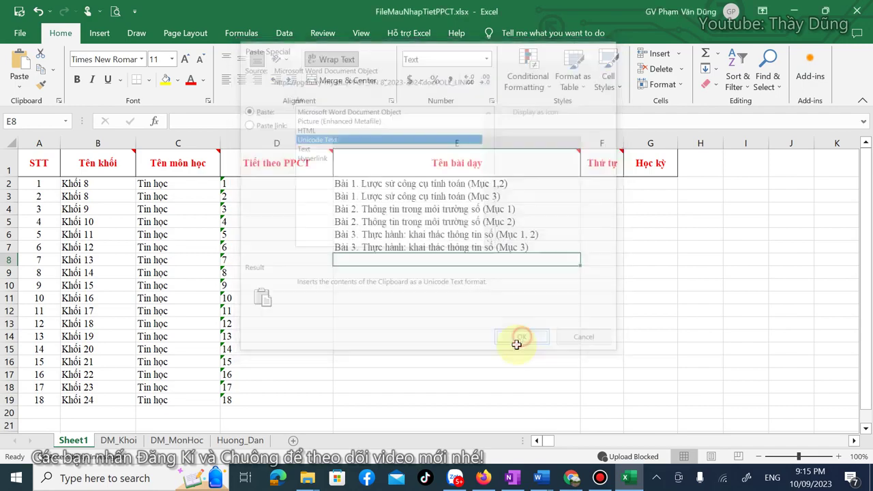
scroll(513, 366, "down", 1)
scroll(513, 366, "up", 1)
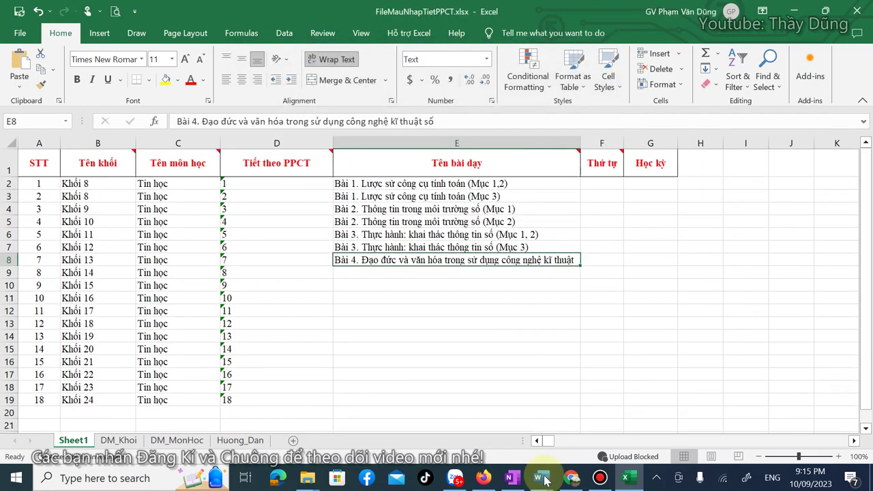
Copy the Bài học titles for periods 8 to 18 from the Tin 8 document, stopping before the HỌC KỲ II heading
mouse_move(538, 478)
mouse_move(473, 430)
left_click(614, 420)
scroll(290, 243, "down", 5)
left_click_drag(283, 229, 332, 384)
scroll(331, 410, "down", 4)
scroll(336, 369, "down", 15)
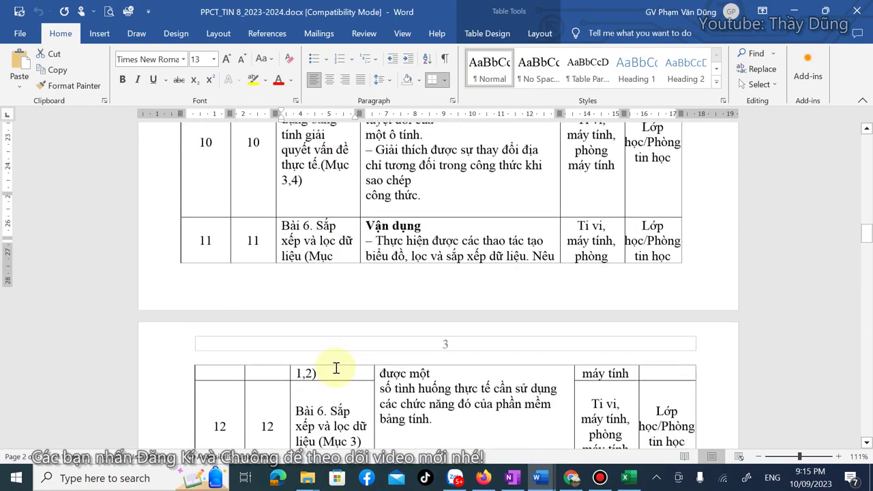
scroll(337, 365, "down", 8)
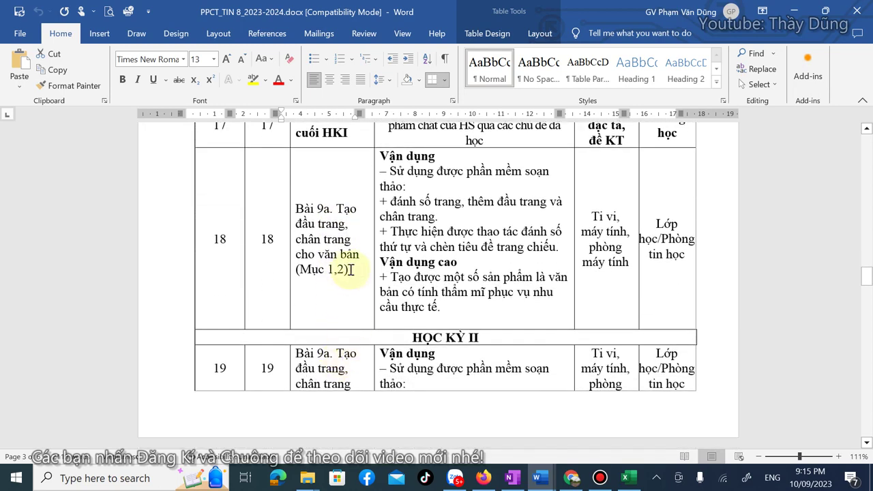
left_click(349, 269, "shift")
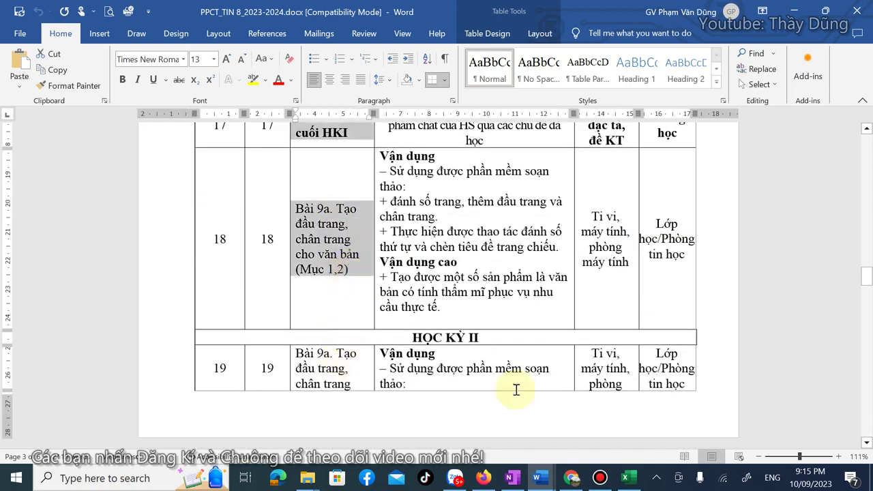
Paste the titles for periods 8 to 18 from cell E9 as Unicode Text, and compare the last rows with the period numbers
left_click(625, 478)
left_click(354, 273)
right_click(354, 273)
left_click(394, 204)
left_click(290, 137)
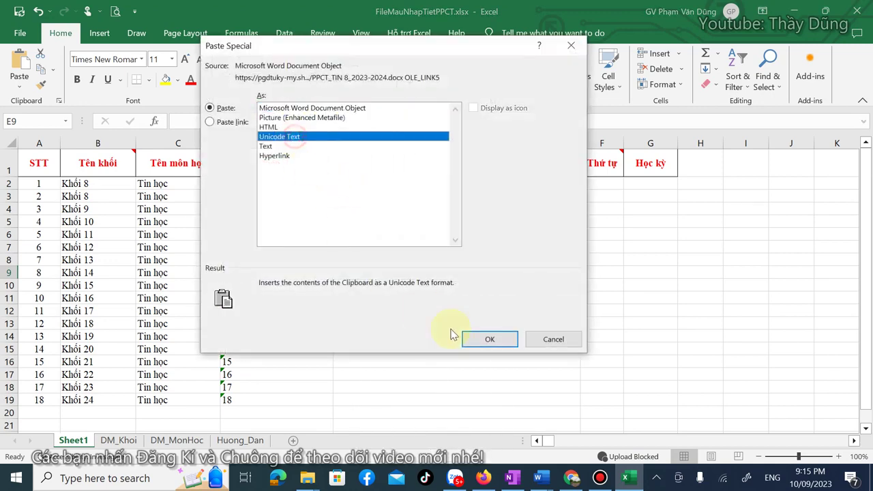
left_click(481, 340)
scroll(464, 336, "down", 1)
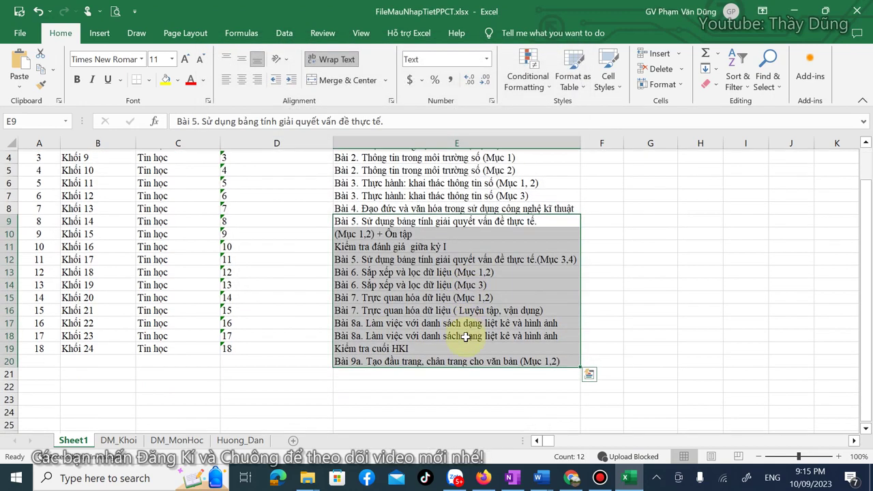
scroll(423, 333, "up", 1)
scroll(376, 338, "down", 1)
left_click(286, 346)
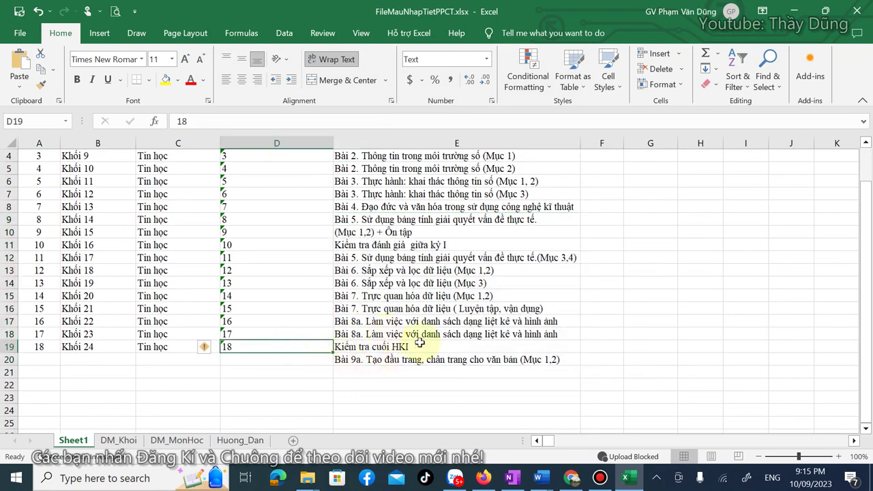
Clear the Bài 9a title from cell E20, below the row for period 18
left_click(372, 347)
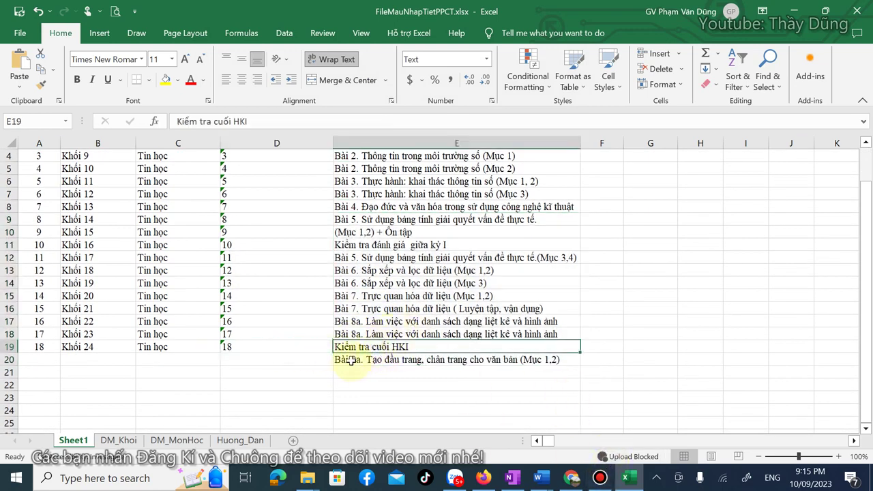
left_click(352, 360)
key("Delete")
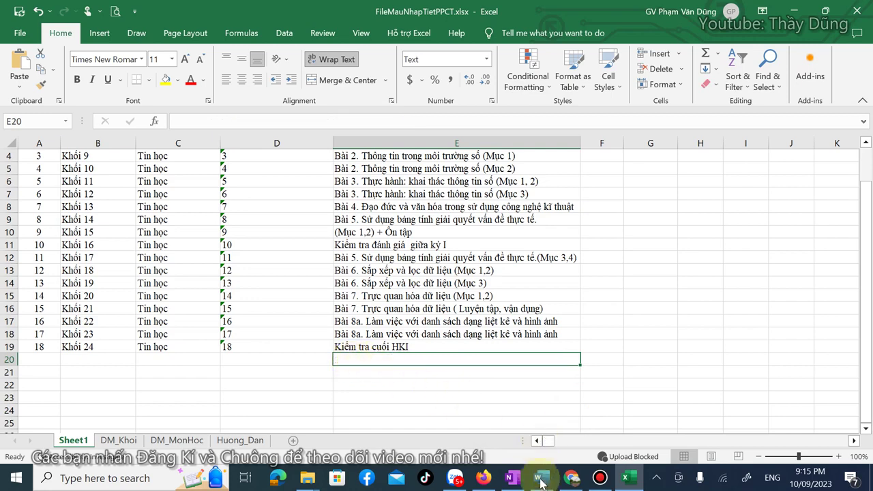
Switch to the Tin 8 document in Word and check the Bài học titles of periods 13 to 18 against the workbook rows
mouse_move(539, 478)
left_click(573, 441)
left_click(332, 268)
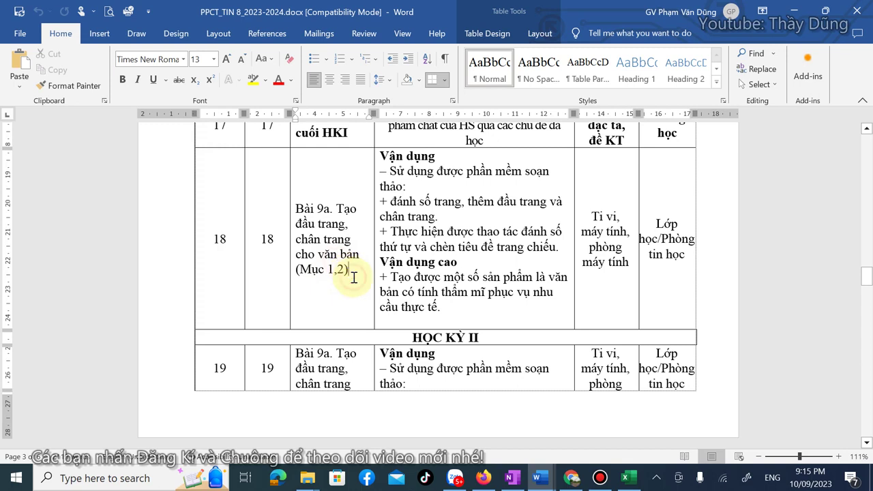
left_click_drag(299, 205, 347, 273)
scroll(347, 273, "up", 2)
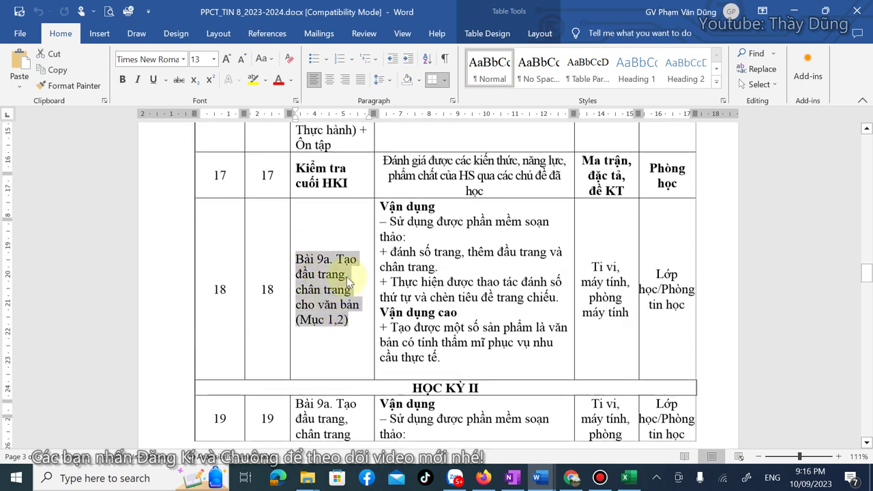
scroll(346, 279, "down", 3)
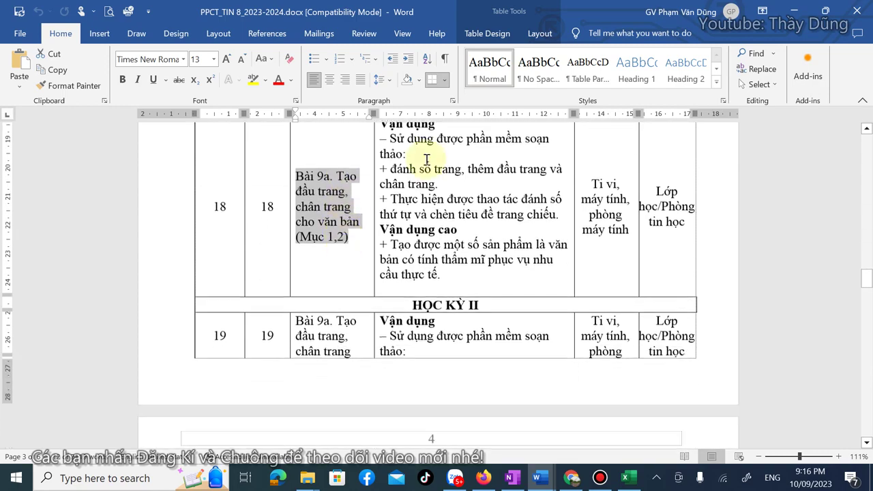
scroll(310, 225, "up", 9)
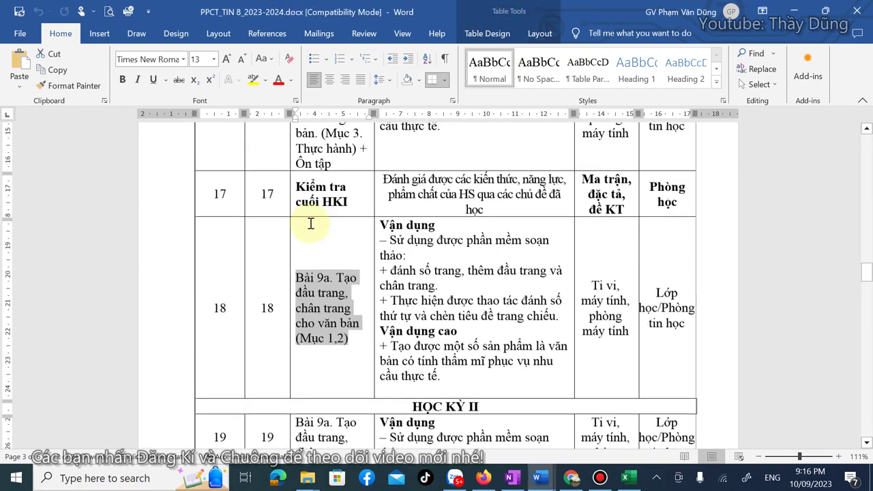
left_click(336, 268)
scroll(337, 269, "up", 10)
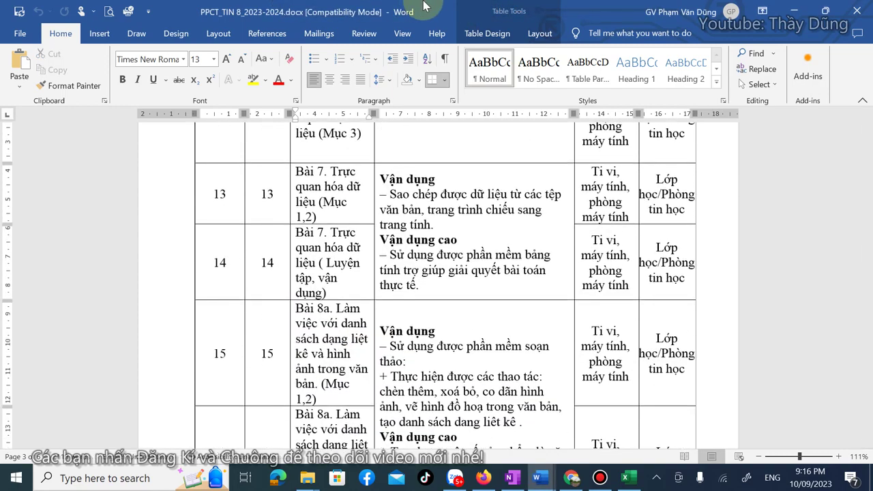
left_click(499, 13)
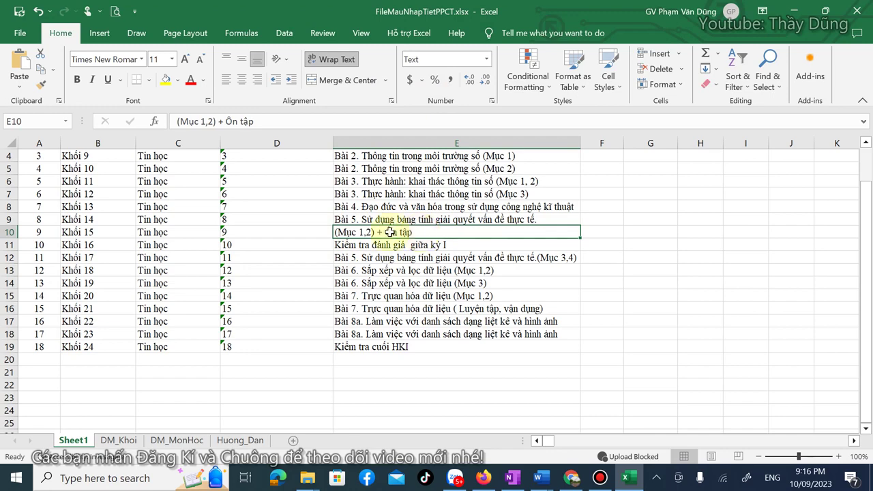
Undo the clearing of cell E20 in the workbook
left_click(37, 11)
left_click(37, 12)
left_click(63, 11)
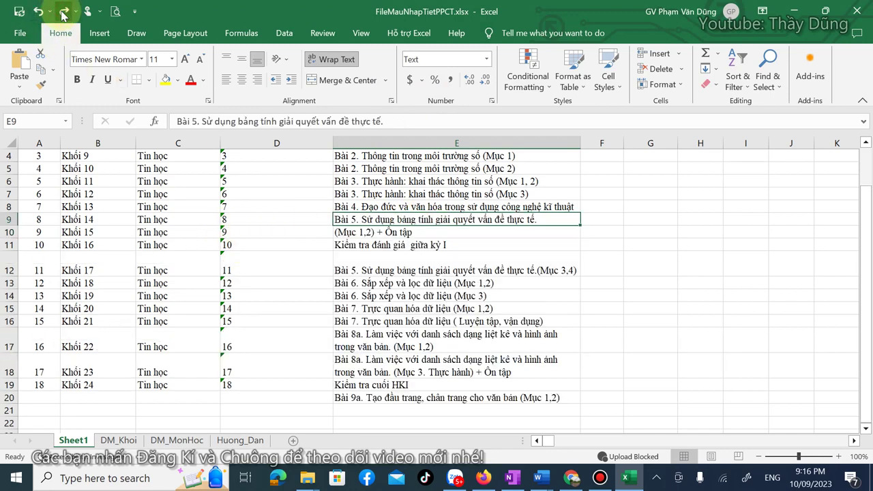
left_click(393, 246)
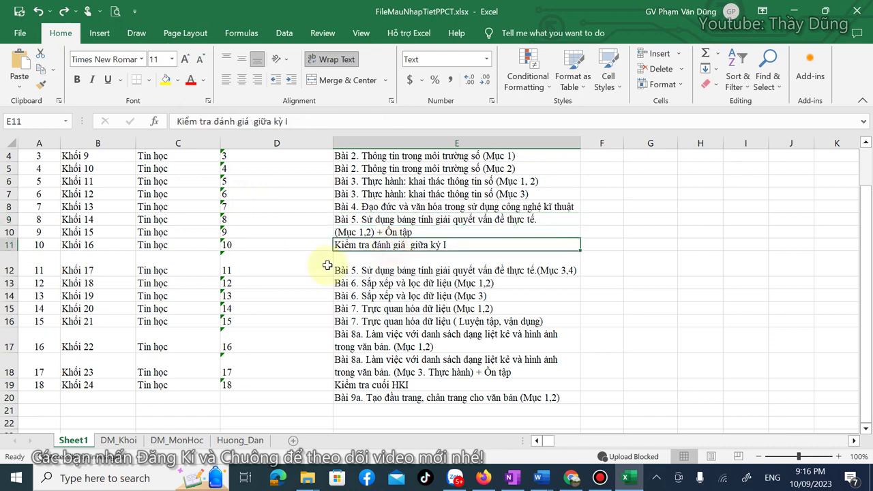
Move the text "(Mục 1,2) + Ôn tập" from cell E10 to the end of the Bài 5 title in E9
left_click(382, 232)
double_click(422, 233)
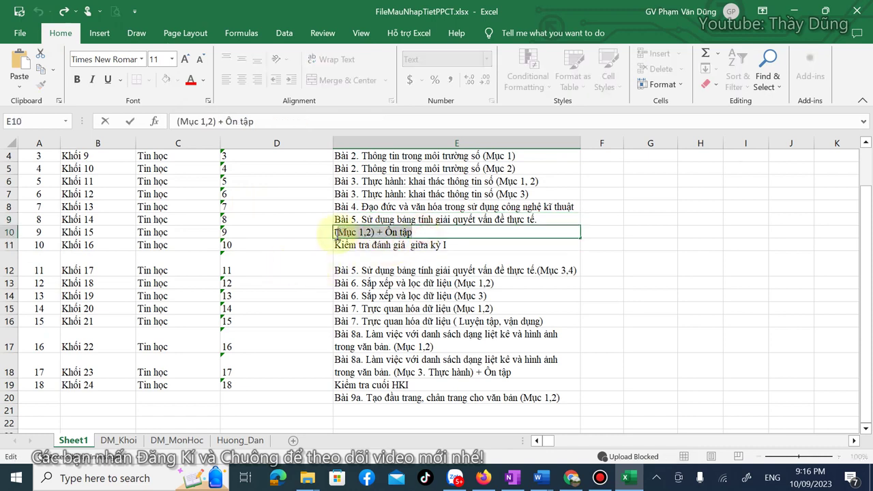
left_click_drag(335, 233, 539, 229)
key("ctrl+c")
key("Delete")
left_click(546, 221)
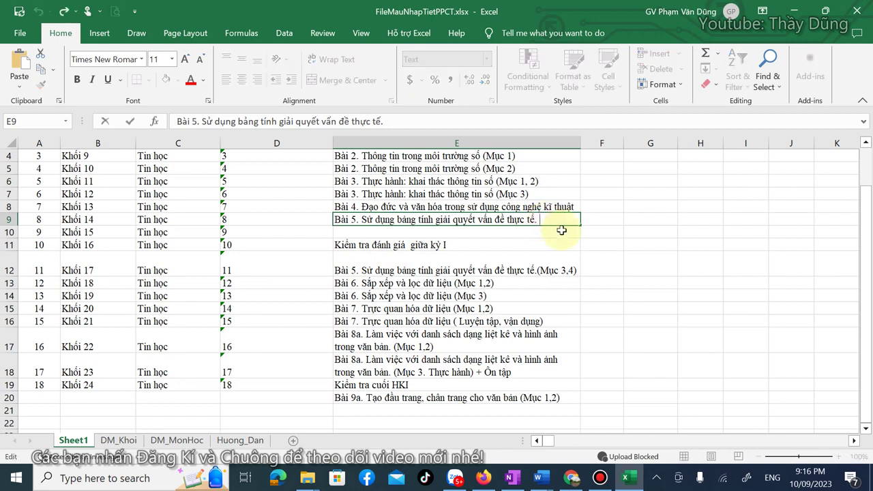
key("ctrl+v")
left_click(643, 233)
Move the lesson titles in E11:E20 up one row so they start at cell E10
left_click(360, 260)
left_click_drag(360, 260, 366, 409)
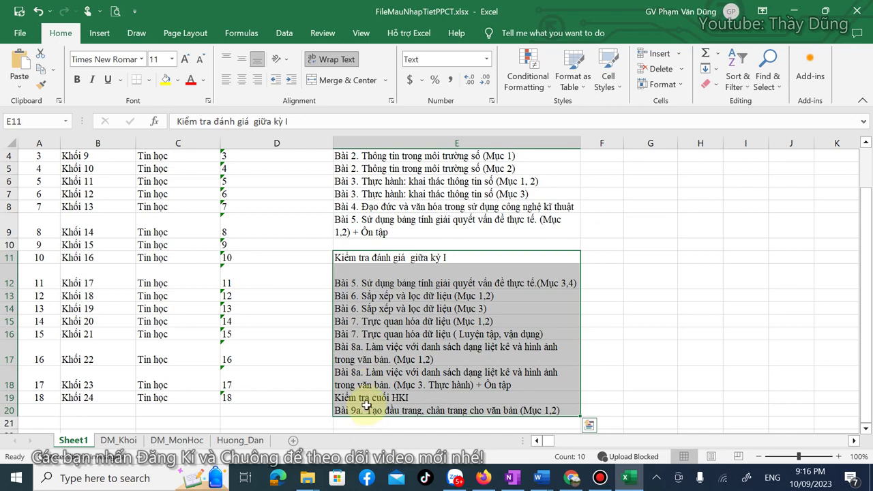
left_click_drag(371, 257, 372, 243)
left_click(613, 257)
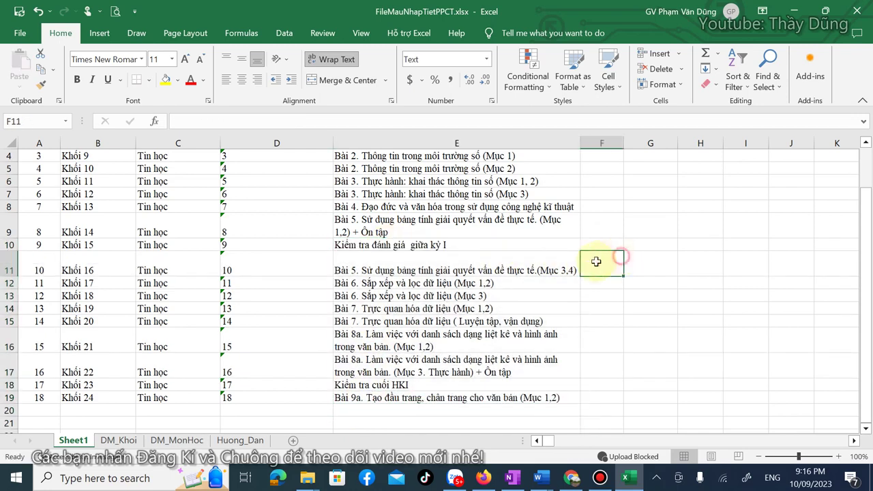
Number the Thứ tự column from 1 to 18 in cells F2:F19 by entering 1 and 2 and extending the series
scroll(382, 307, "down", 3)
scroll(478, 294, "up", 4)
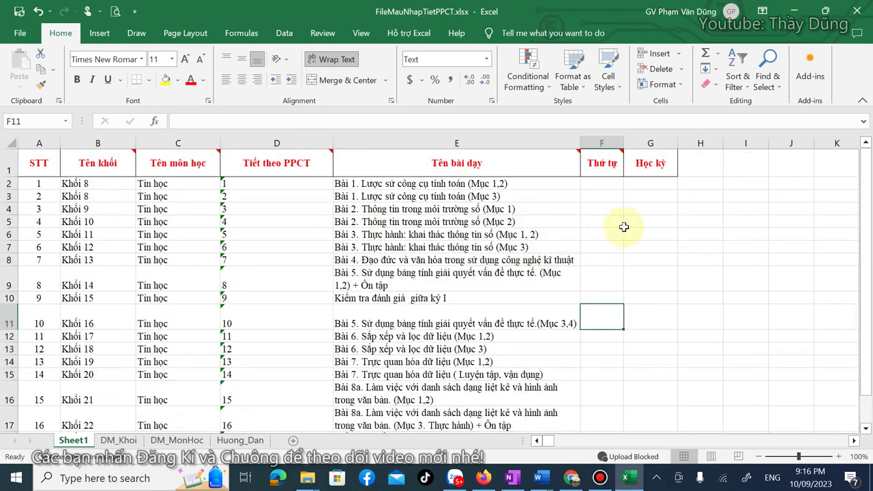
left_click(604, 186)
type("1")
left_click(604, 198)
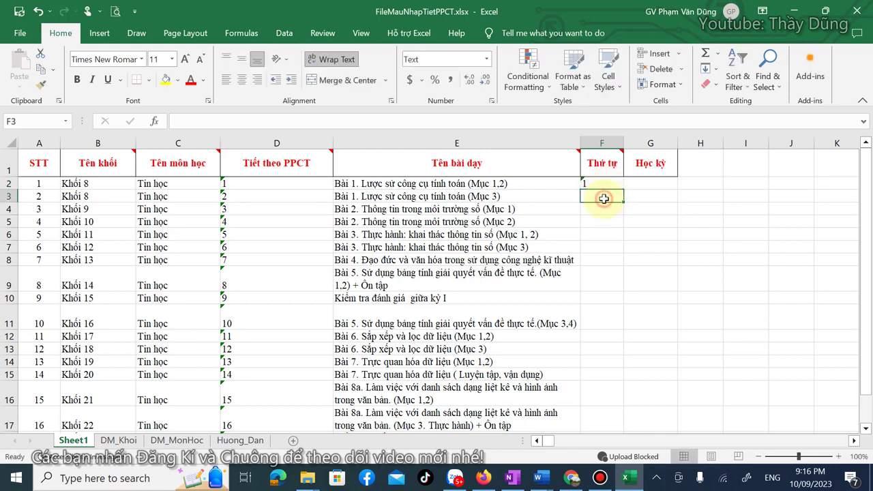
type("2")
left_click(610, 218)
left_click_drag(602, 187, 592, 408)
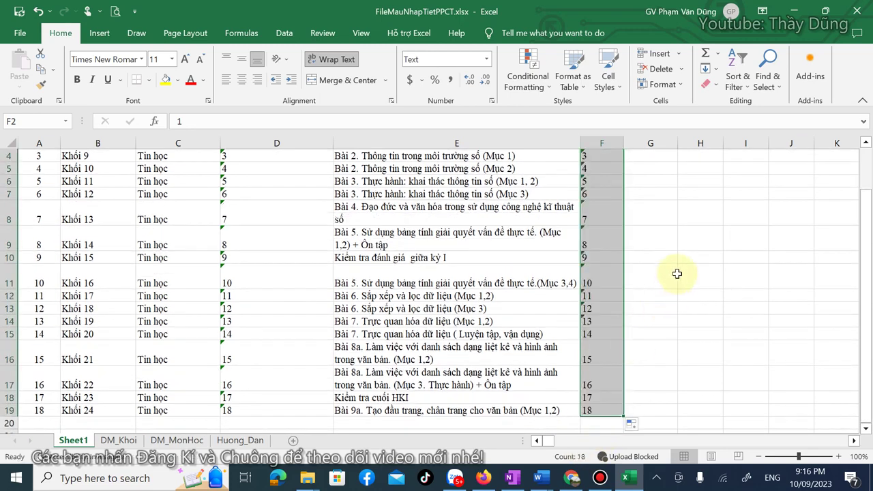
Enter semester 1 in cells G2 and G3 of the Học kỳ column
left_click(649, 226)
scroll(659, 207, "up", 1)
left_click(654, 183)
type("1")
left_click(654, 194)
type("1")
key("ctrl+Return")
Try to extend the Học kỳ value from cell G3 down to G19 with the fill handle
left_click_drag(679, 201, 642, 416)
left_click(727, 277)
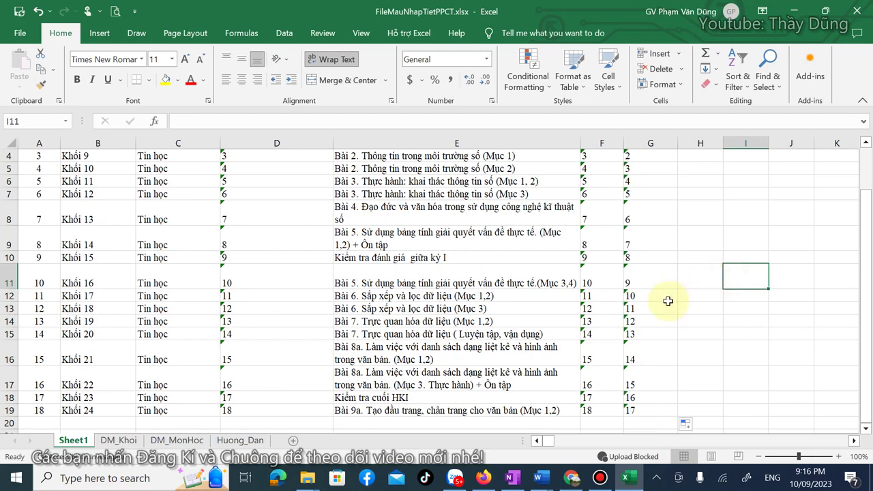
scroll(668, 301, "up", 1)
Copy the 1 from cell G3 and paste it over G4:G19 in the Học kỳ column
left_click(643, 197)
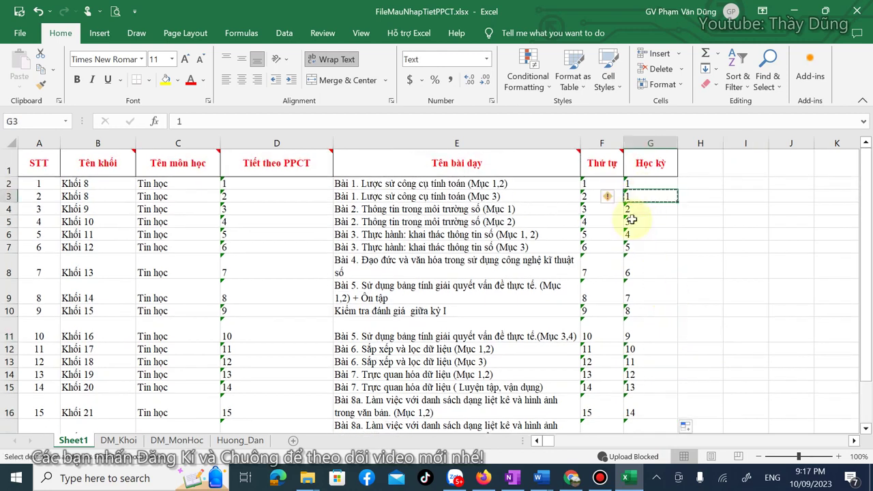
scroll(643, 351, "down", 3)
left_click(645, 306, "shift")
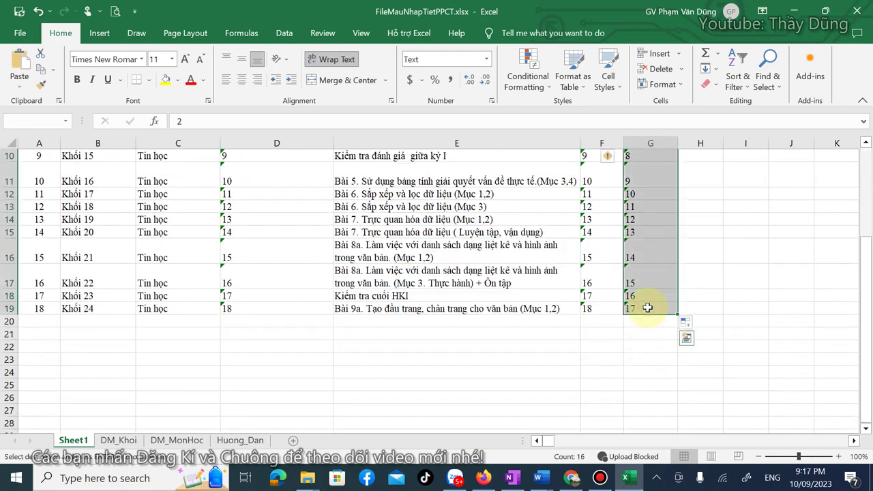
key("ctrl+v")
scroll(730, 271, "up", 1)
left_click(730, 270)
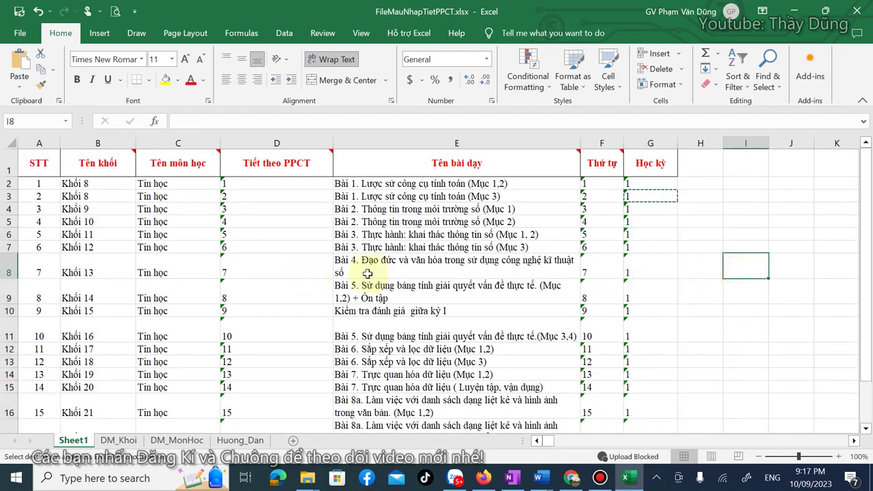
Check the filled Học kỳ column down to the last row and save the workbook
scroll(367, 273, "down", 3)
scroll(100, 302, "up", 3)
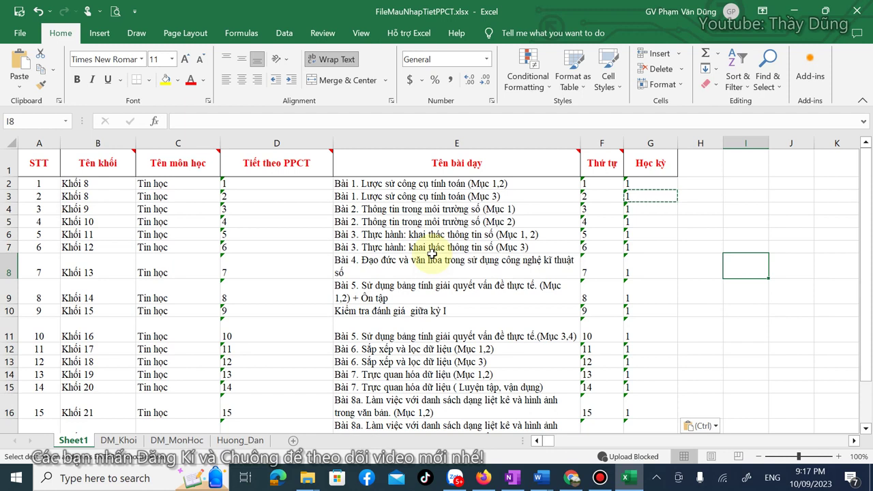
left_click(279, 234)
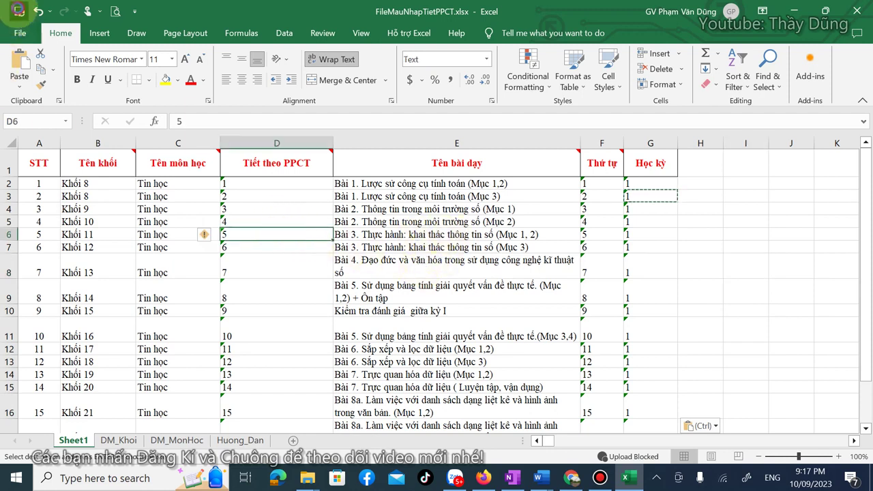
left_click(19, 9)
Copy Khối 8 from cell B2 and paste it over B4:B19 in the Tên khối column
scroll(541, 310, "down", 2)
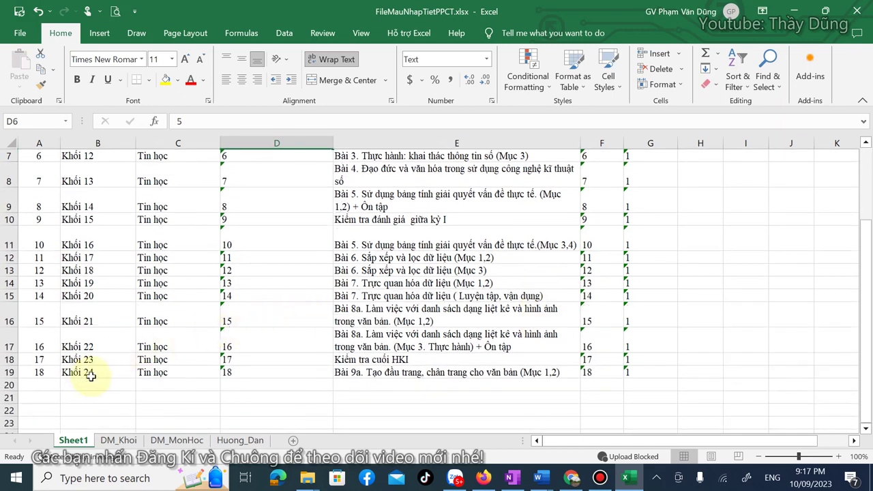
scroll(88, 376, "up", 2)
left_click(81, 182)
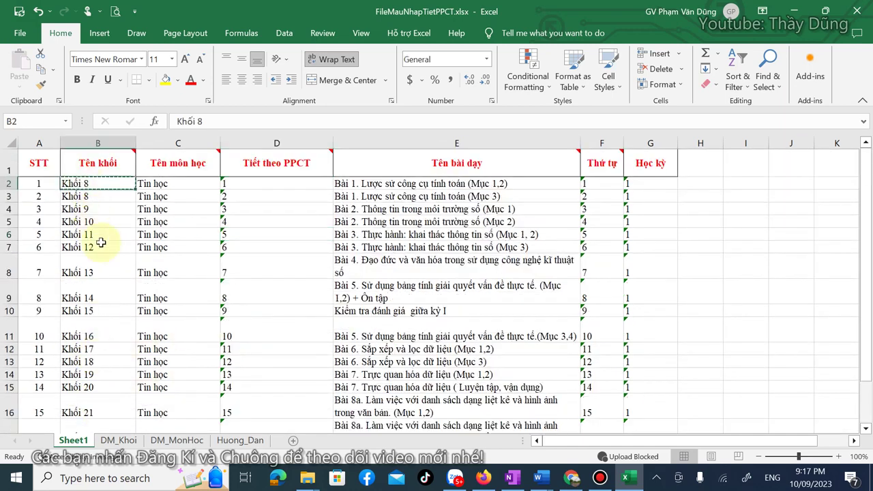
left_click(87, 208)
scroll(110, 312, "down", 5)
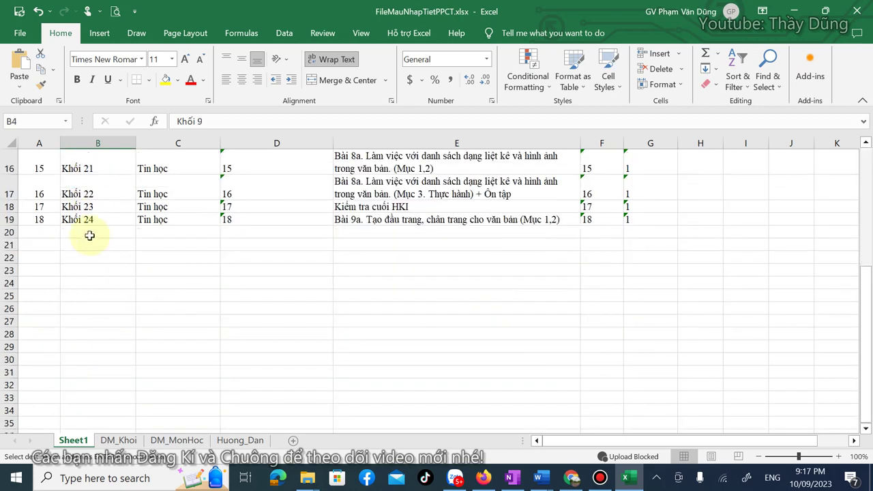
key("ctrl+v")
scroll(88, 218, "up", 5)
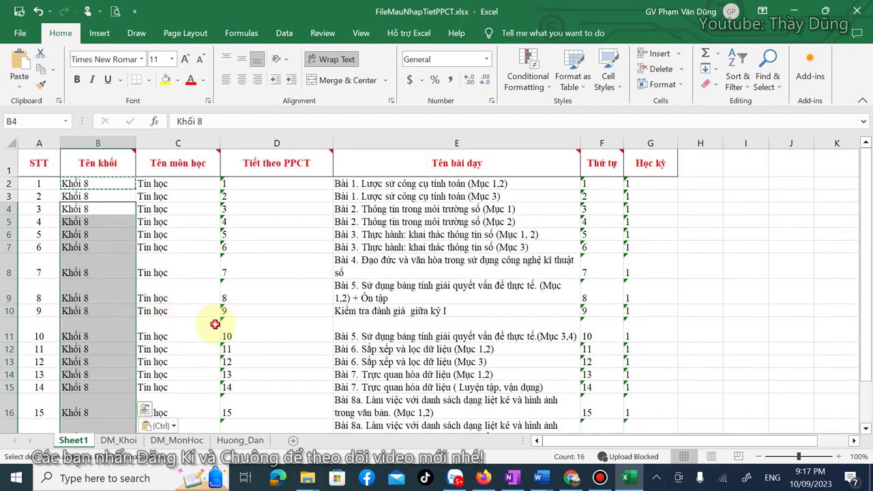
left_click(214, 324)
key("Escape")
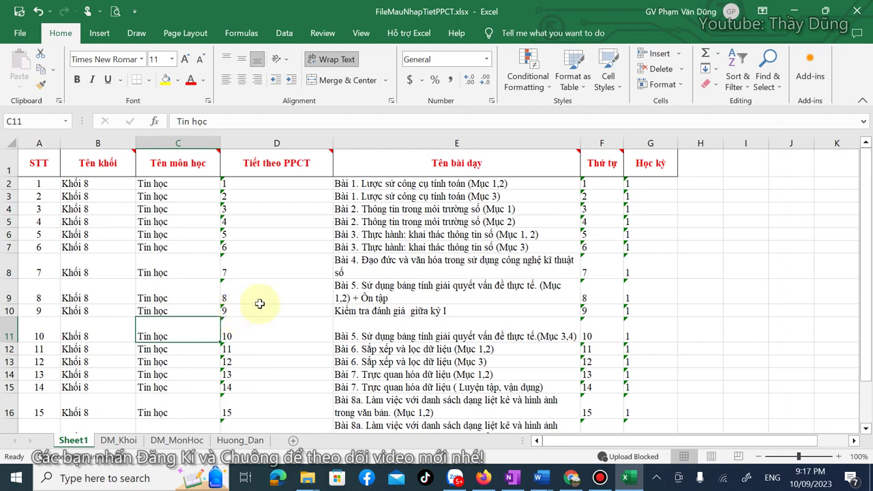
Review the completed rows, close the workbook and select FileMauNhapTietPPCT.xlsx on the desktop
scroll(265, 305, "down", 2)
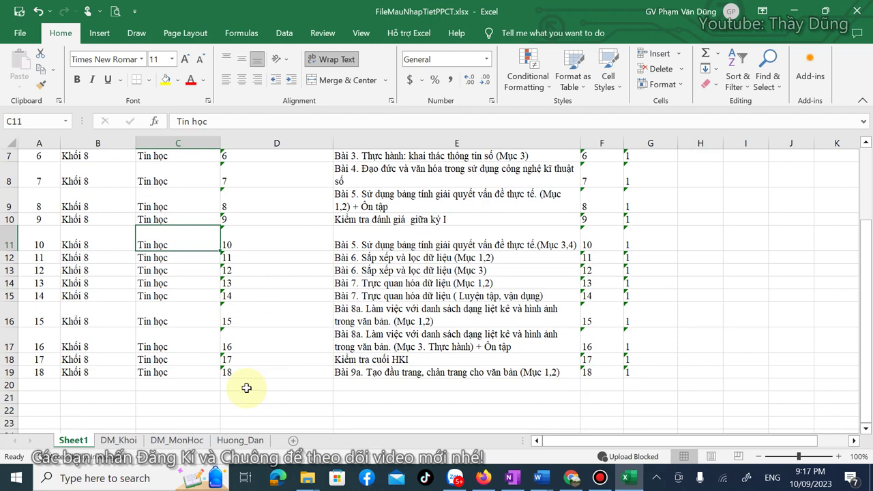
left_click(125, 398)
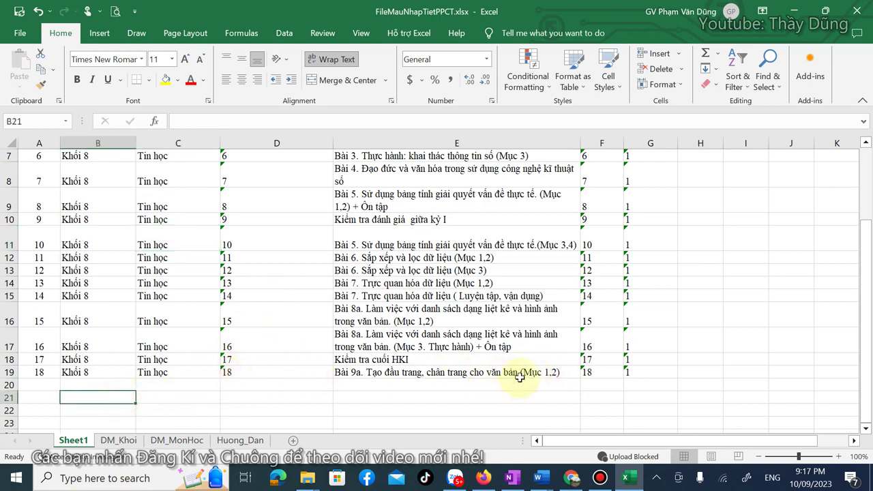
scroll(505, 376, "up", 2)
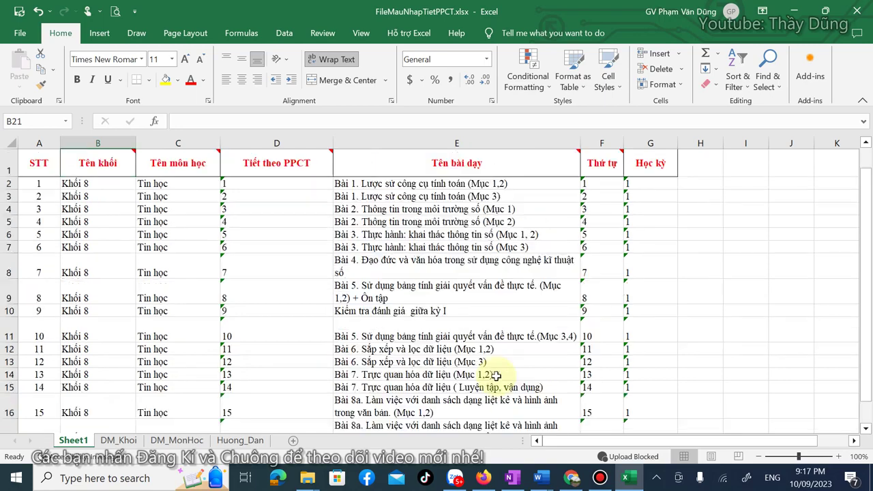
left_click(285, 274)
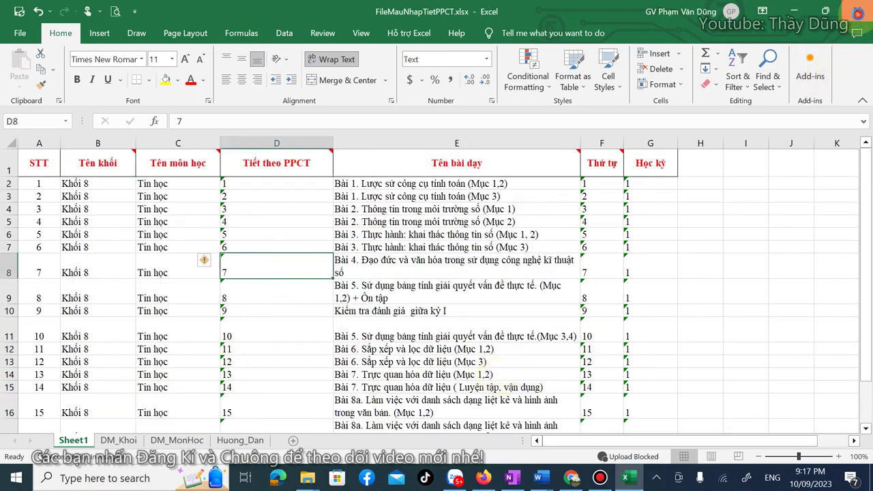
left_click(858, 14)
left_click(795, 11)
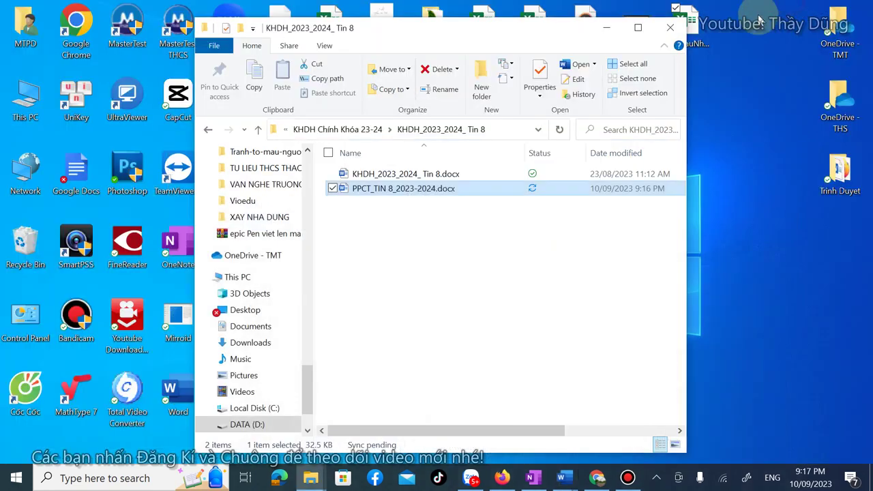
left_click(619, 34)
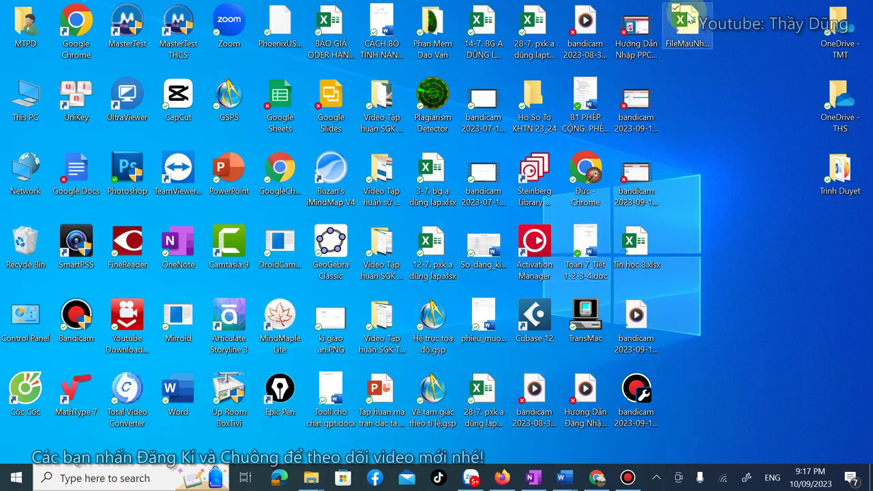
left_click(690, 20)
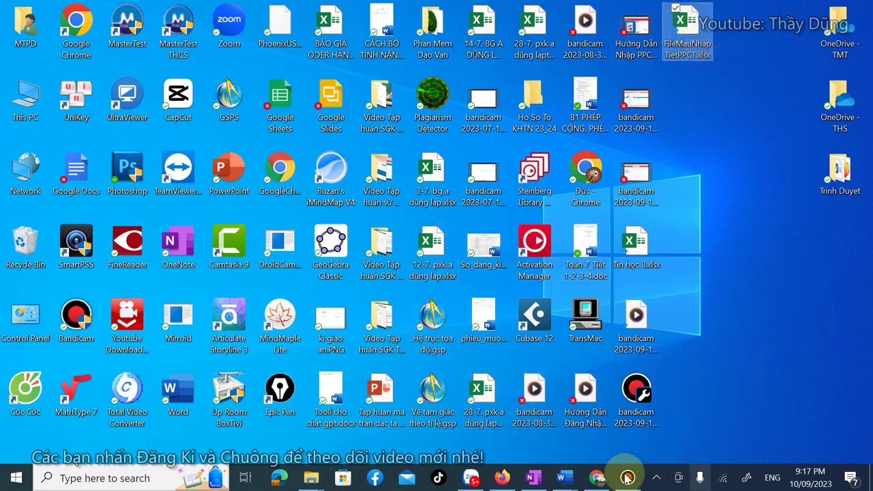
Switch to the school database in Chrome and upload FileMauNhapTietPPCT.xlsx from the Desktop into the curriculum import form
left_click(596, 478)
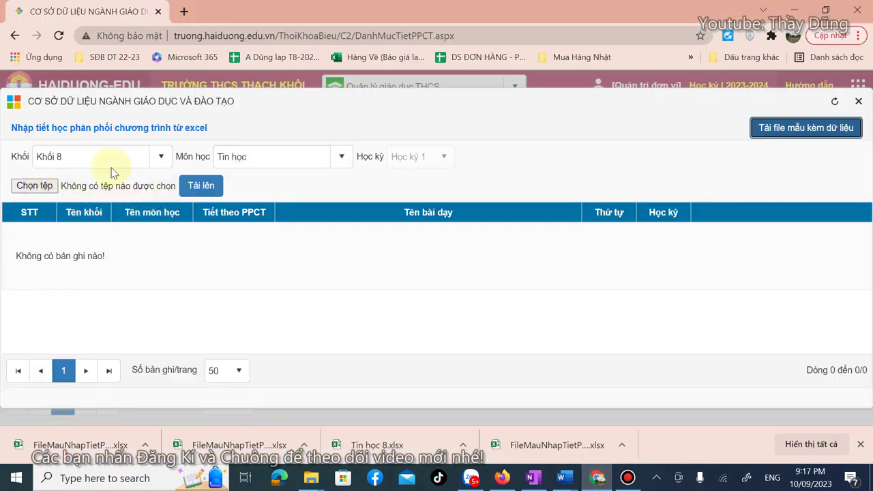
left_click(23, 188)
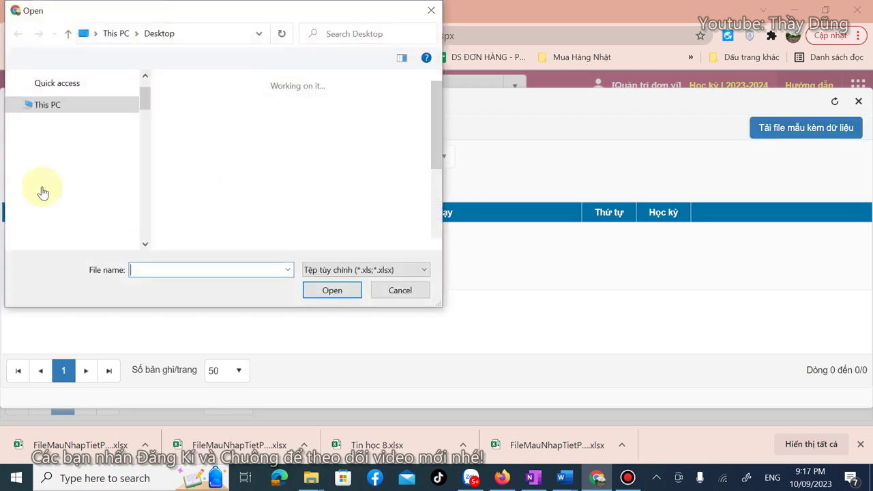
left_click_drag(435, 125, 451, 213)
left_click(193, 159)
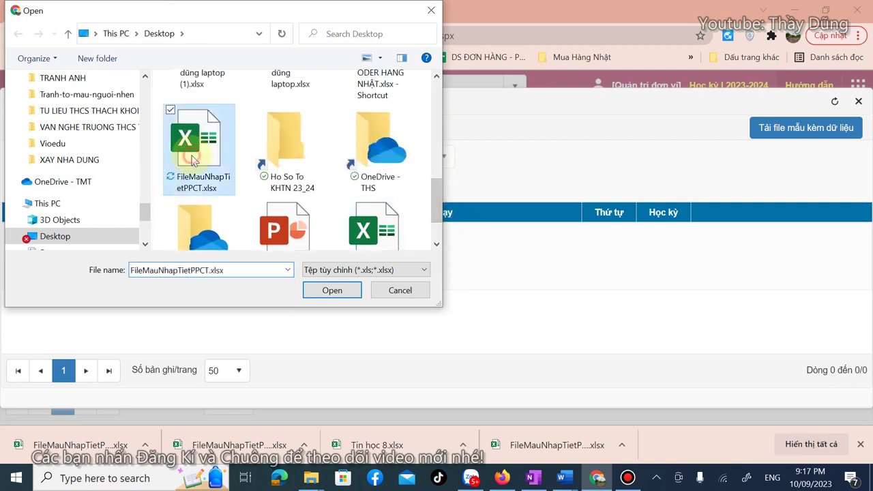
left_click(331, 292)
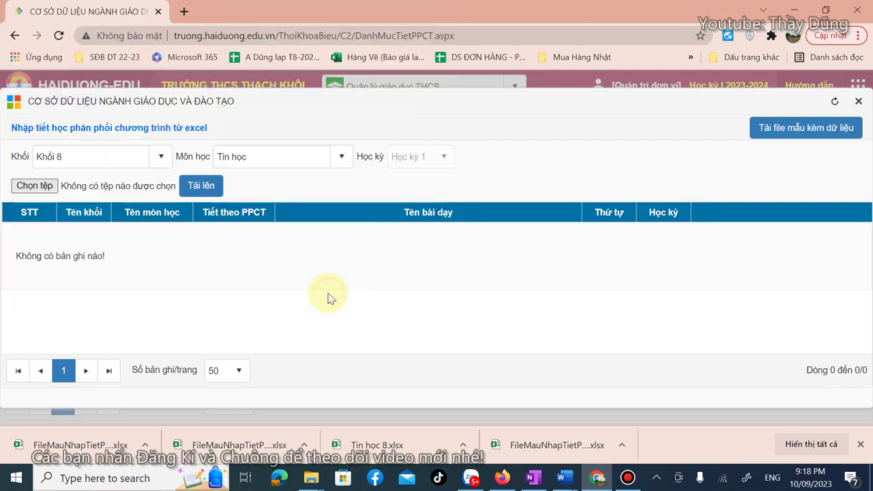
left_click(200, 188)
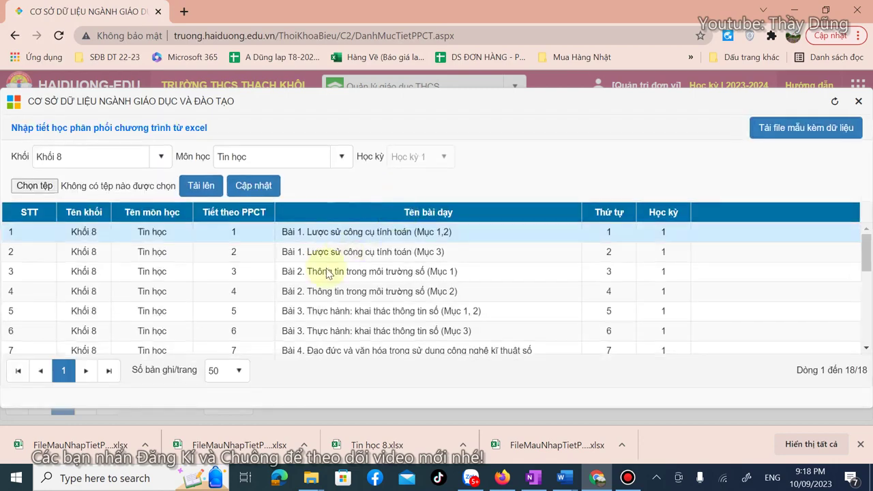
Check the uploaded periods from first to last, update the database with them and close the import window
scroll(285, 295, "down", 5)
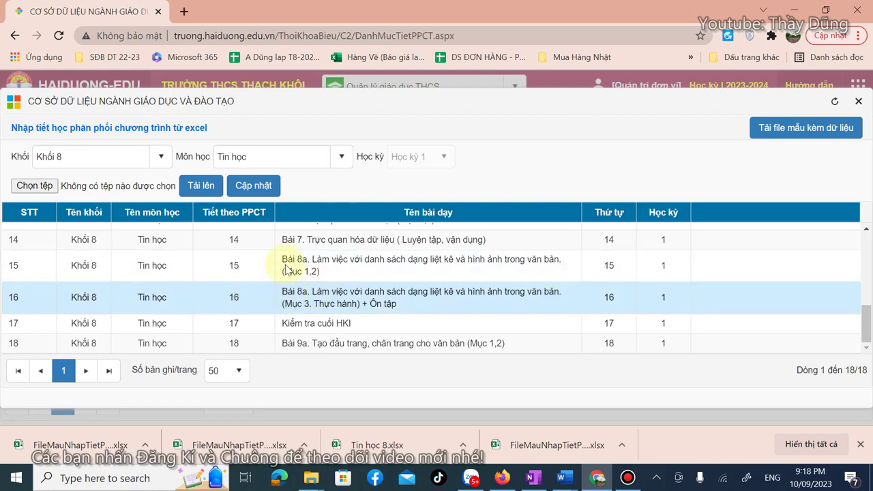
scroll(229, 300, "up", 5)
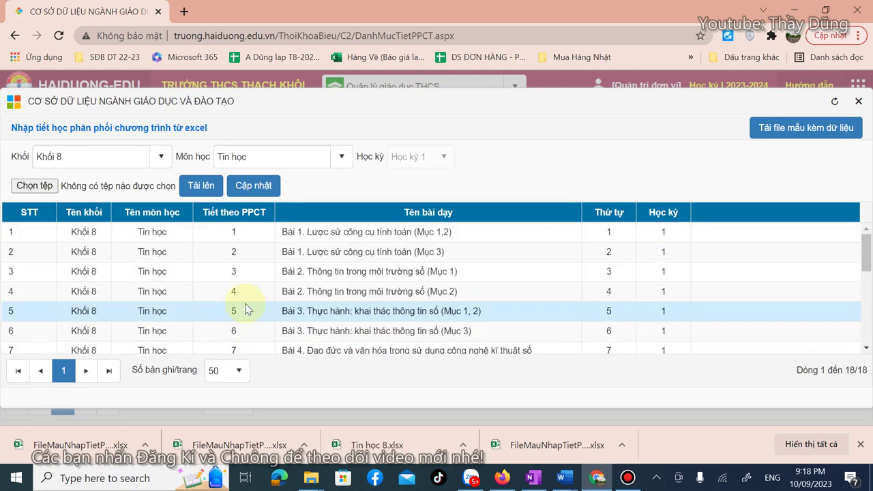
scroll(246, 307, "down", 5)
scroll(246, 307, "up", 5)
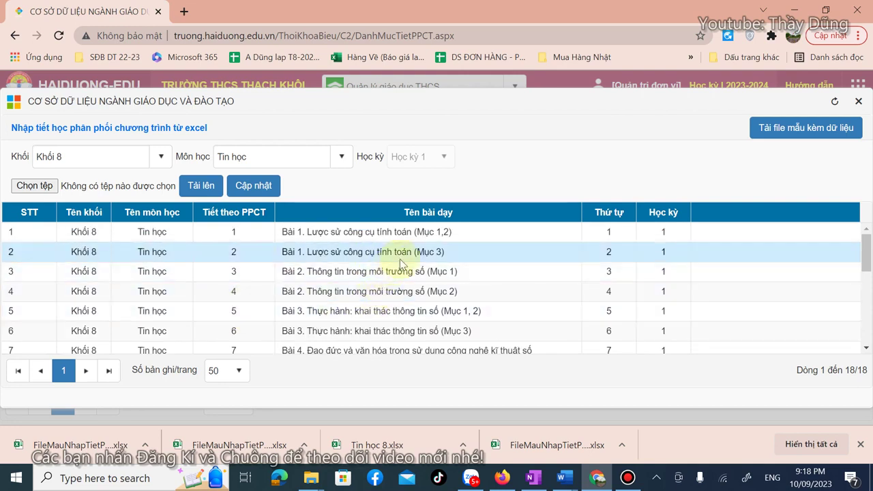
left_click(262, 194)
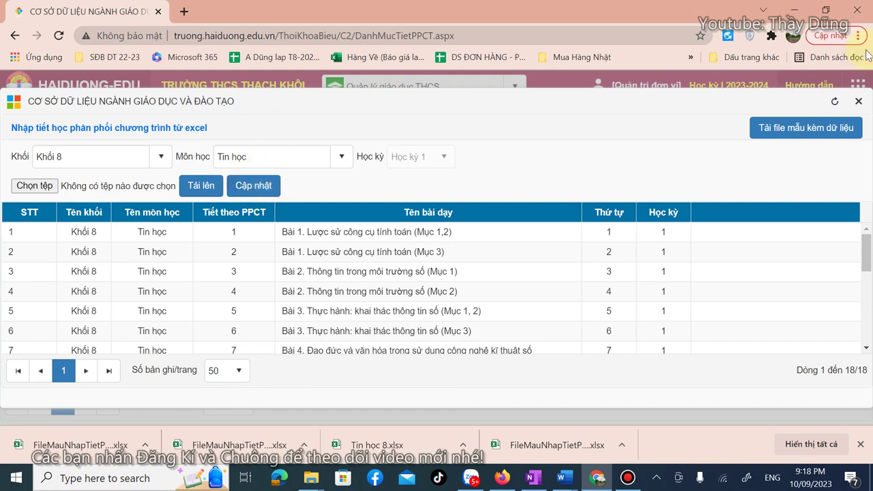
left_click(251, 191)
left_click(505, 110)
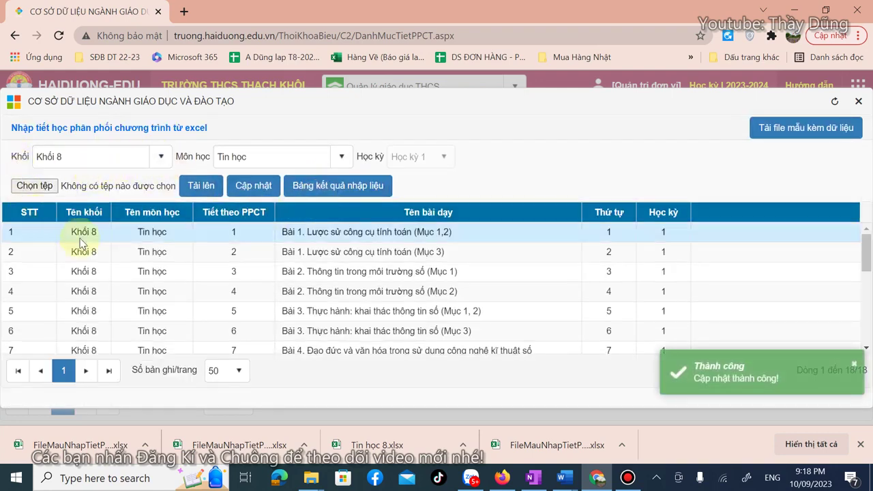
left_click(864, 102)
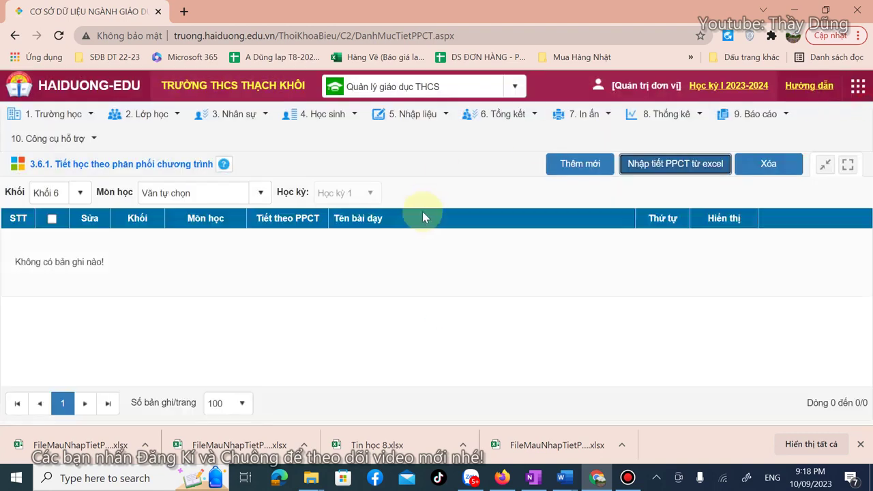
Filter the curriculum period list to Khối 8 and the subject Tin học, and review the imported lessons down to the last row
left_click(80, 193)
left_click(53, 246)
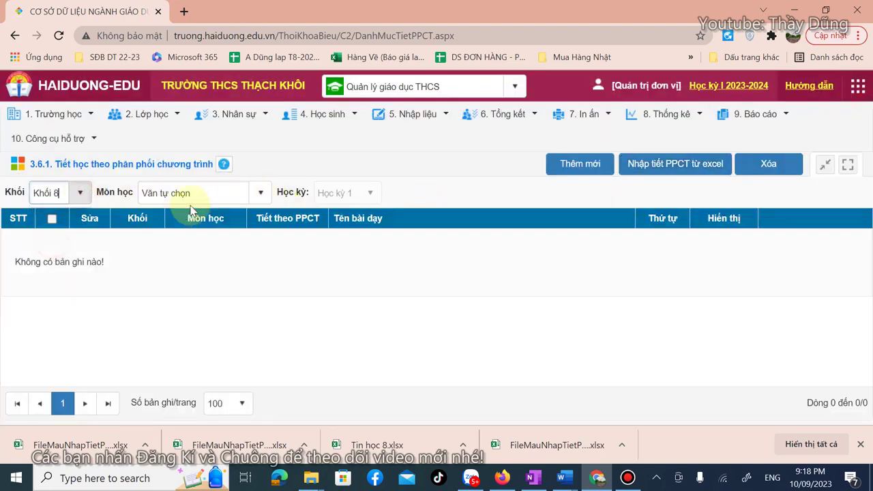
left_click(197, 193)
type("tin")
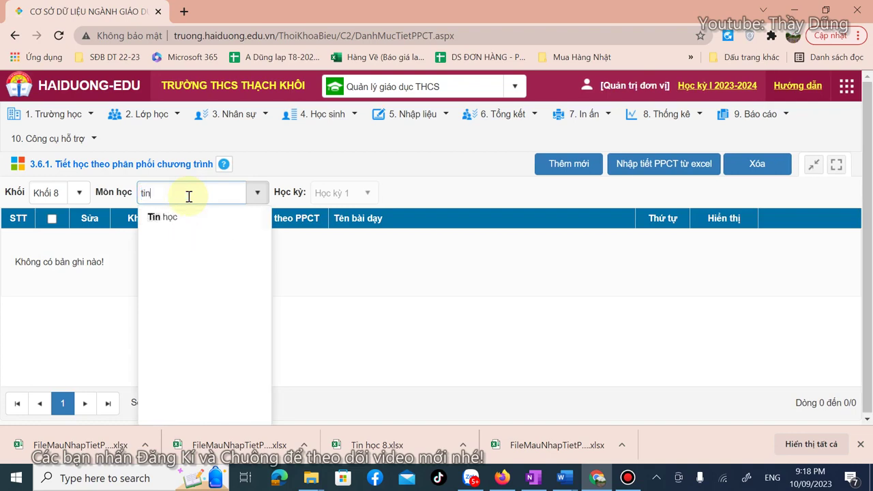
left_click(179, 215)
scroll(419, 296, "down", 4)
scroll(416, 300, "down", 2)
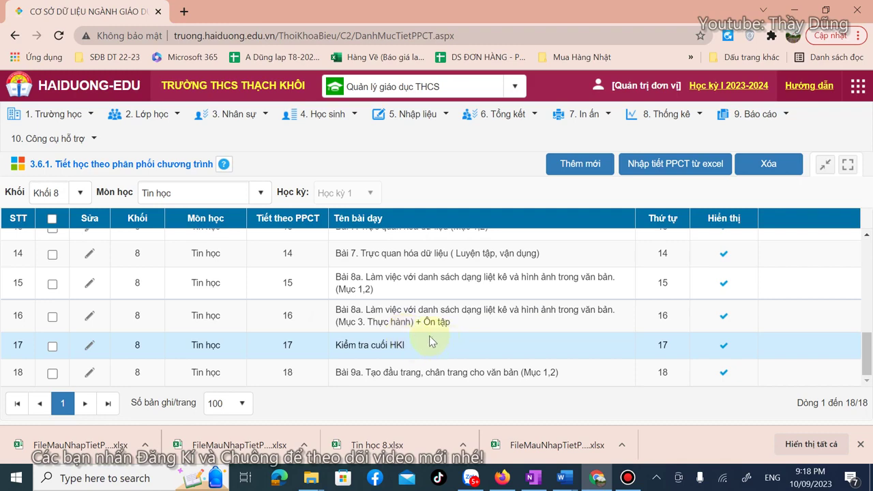
scroll(421, 344, "up", 6)
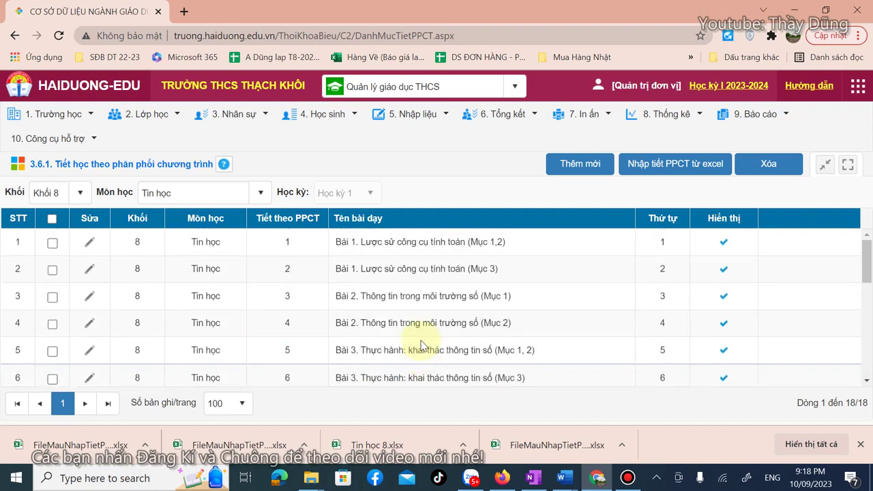